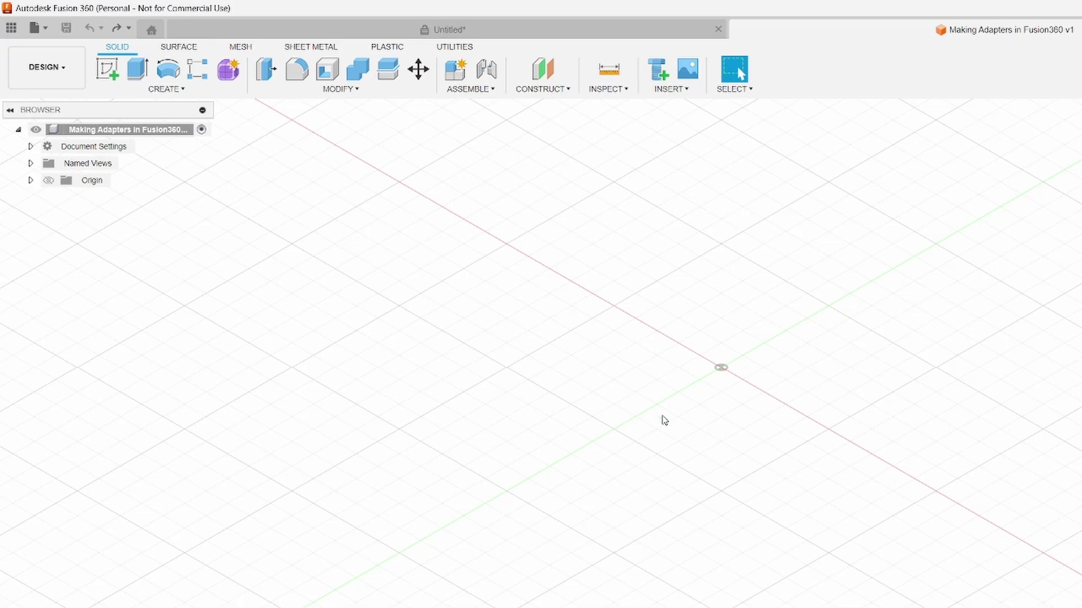
# - On the XY ground plane, draw a Ø104 mm centre-diameter circle at the origin
pyautogui.moveTo(664, 414)
pyautogui.mouseDown(button='middle')
pyautogui.moveTo(647, 413)
pyautogui.moveTo(660, 420)
pyautogui.mouseUp(button='middle')
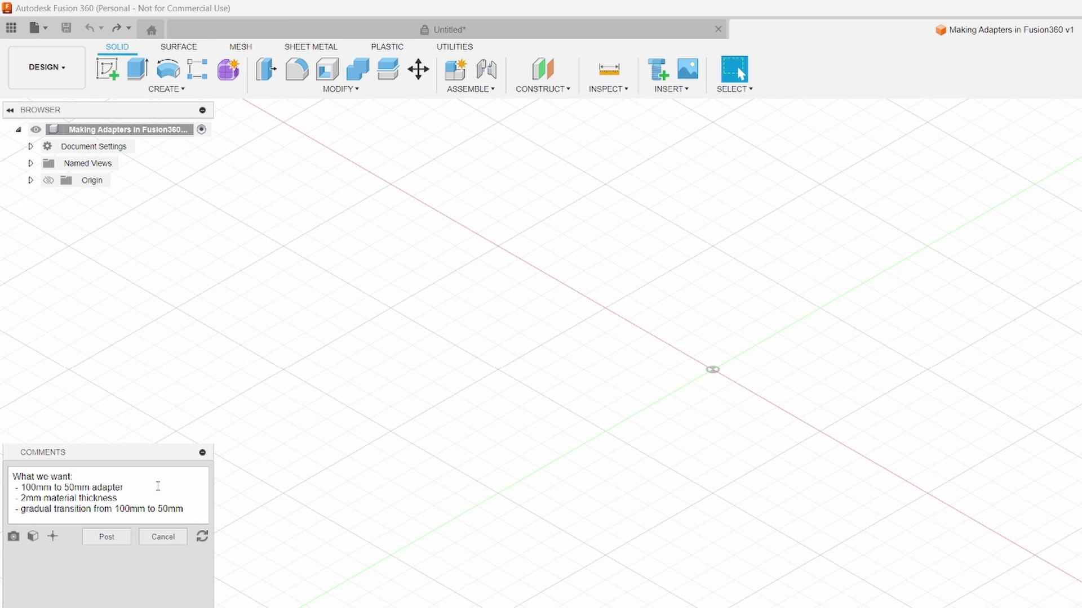
pyautogui.click(203, 452)
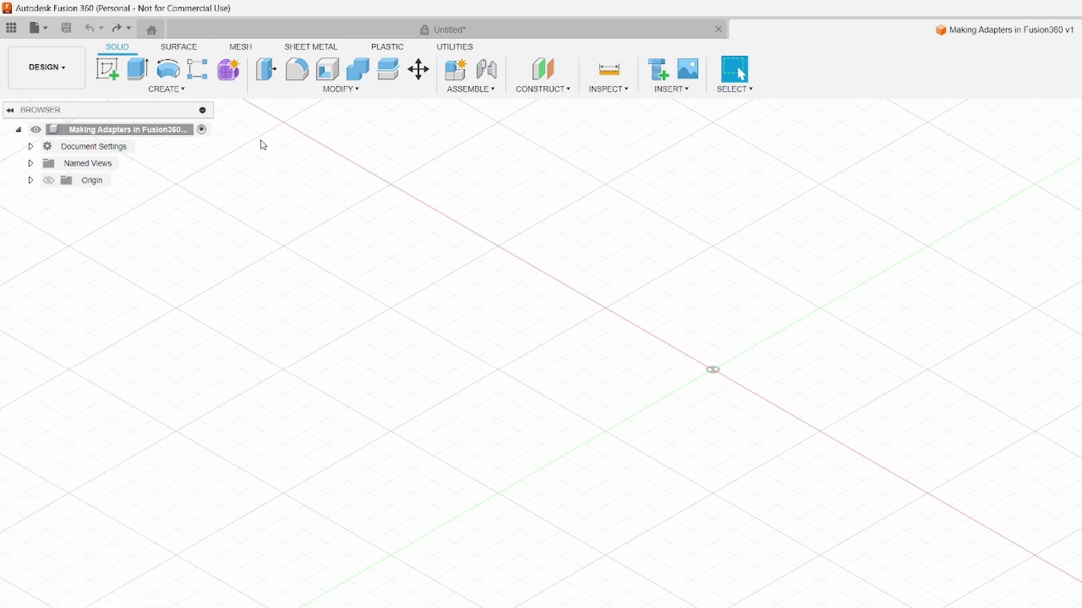
pyautogui.click(117, 70)
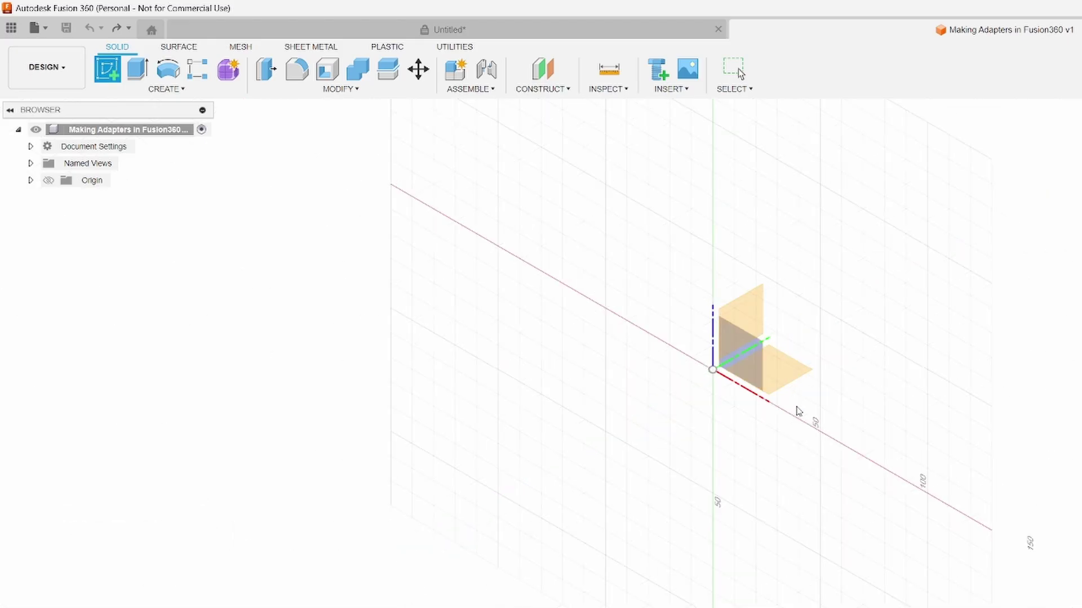
pyautogui.click(790, 379)
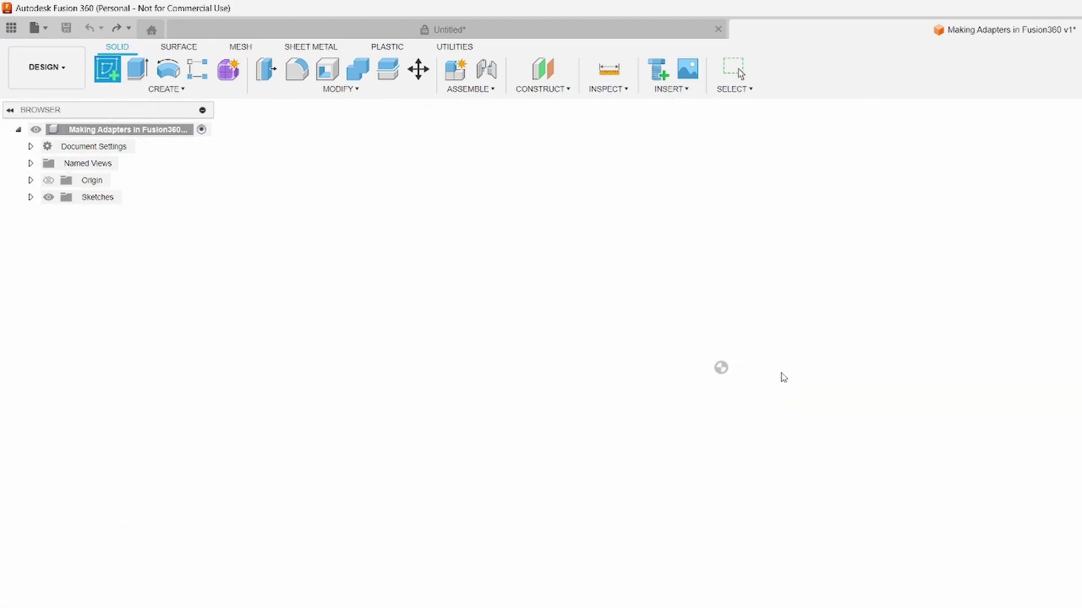
pyautogui.click(173, 73)
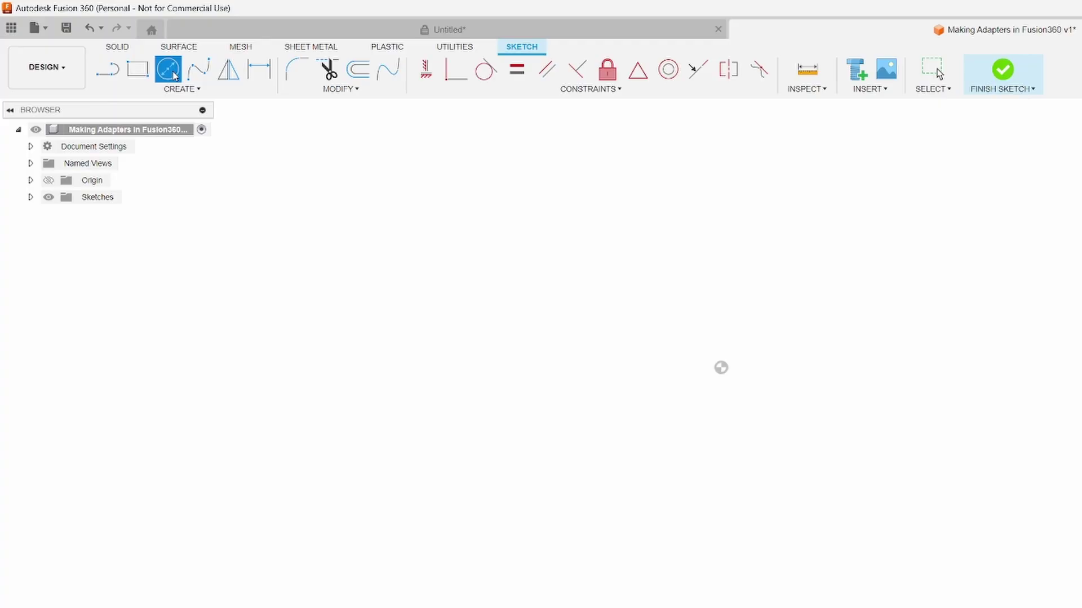
pyautogui.click(721, 369)
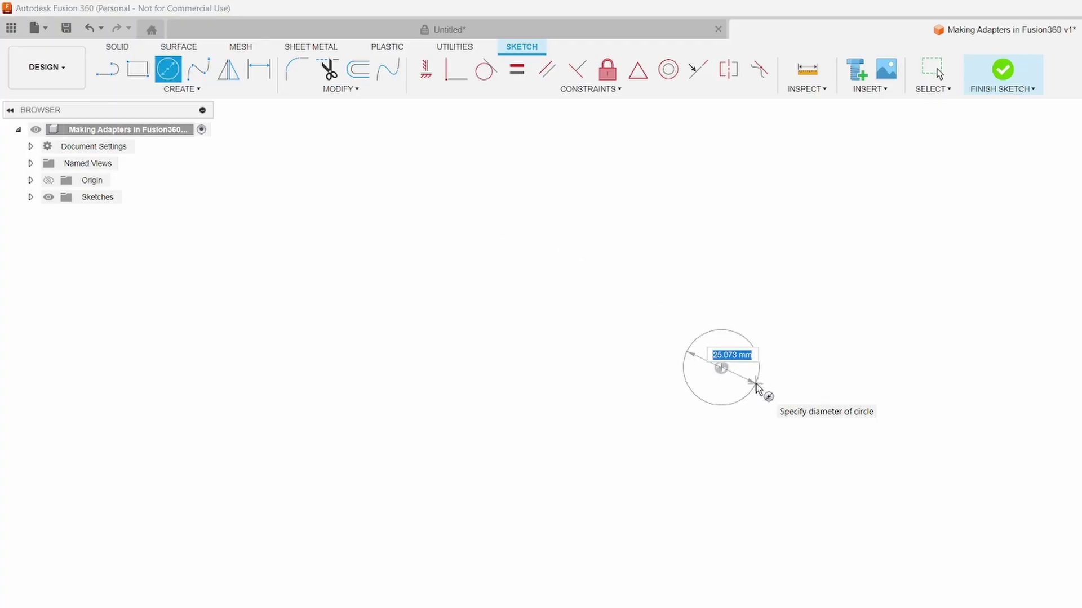
pyautogui.write('104')
pyautogui.press('Return')
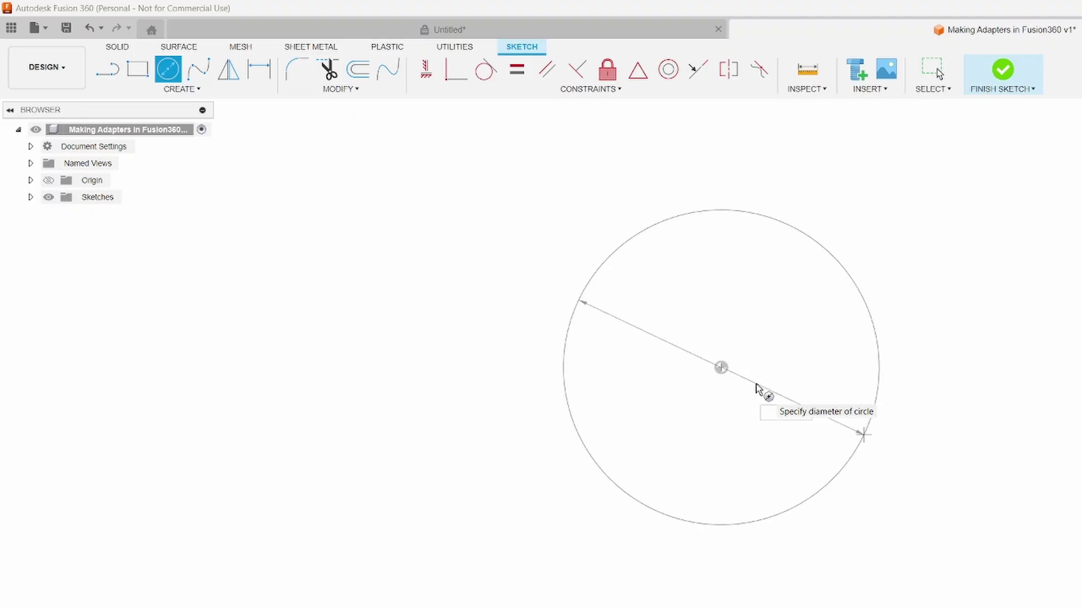
pyautogui.press('Escape')
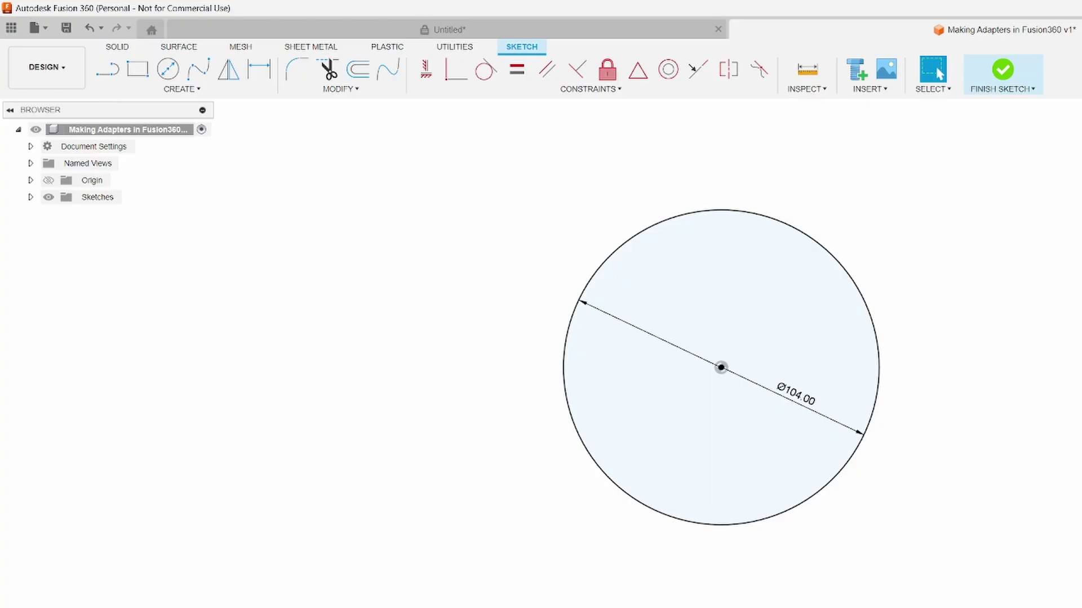
pyautogui.keyDown('shift'); pyautogui.moveTo(958, 281); pyautogui.dragTo(968, 326, button='middle'); pyautogui.keyUp('shift')
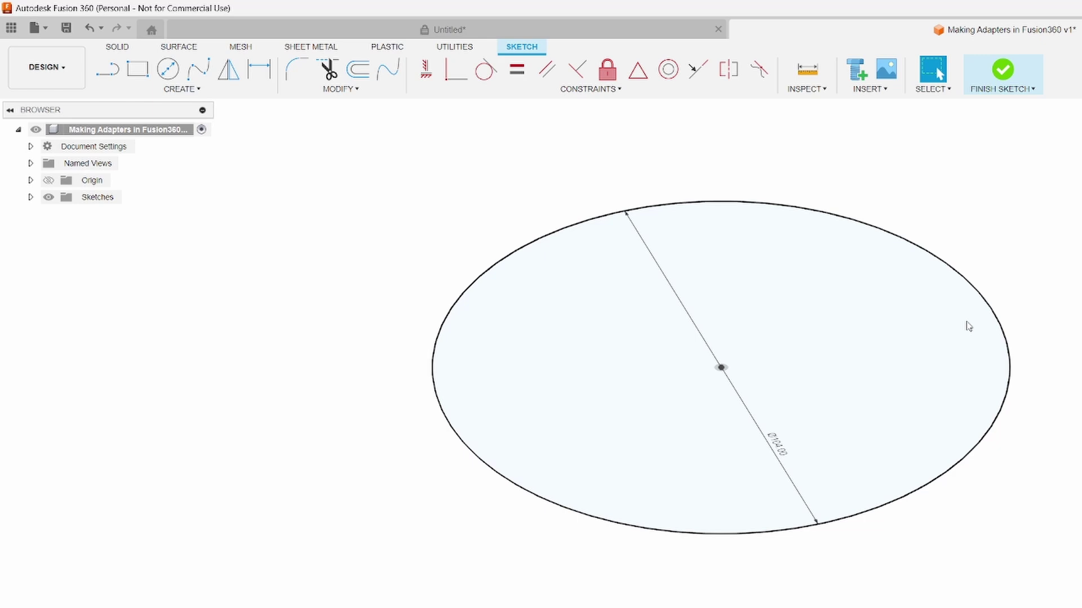
# - Add a construction plane offset 30 mm above the base circle
pyautogui.click(968, 327)
pyautogui.rightClick(966, 327)
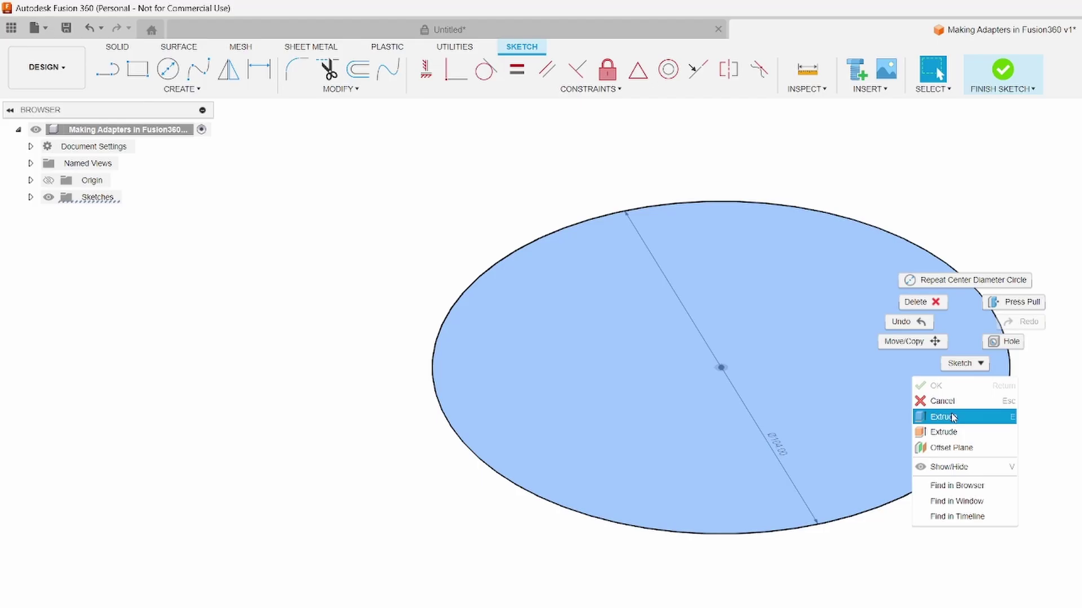
pyautogui.click(951, 448)
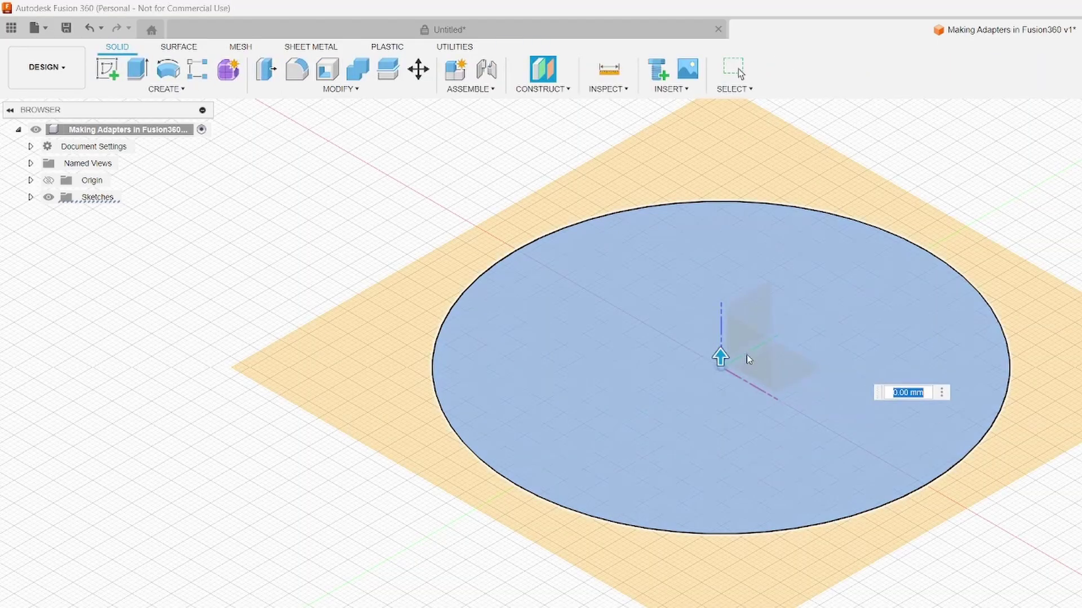
pyautogui.moveTo(721, 357); pyautogui.dragTo(725, 222)
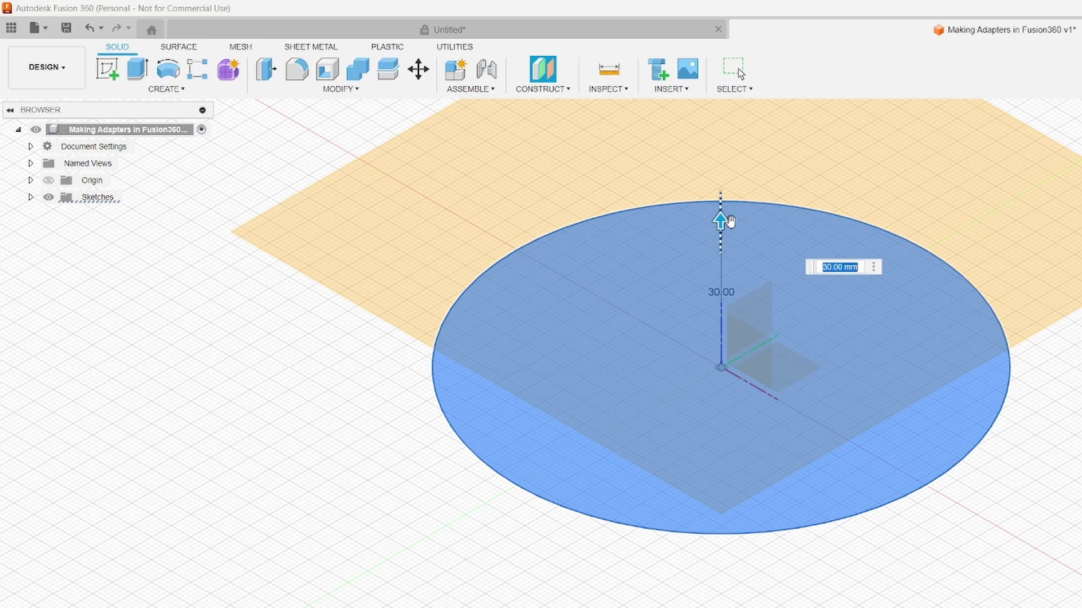
pyautogui.press('Return')
pyautogui.scroll(2, 1055, 321)
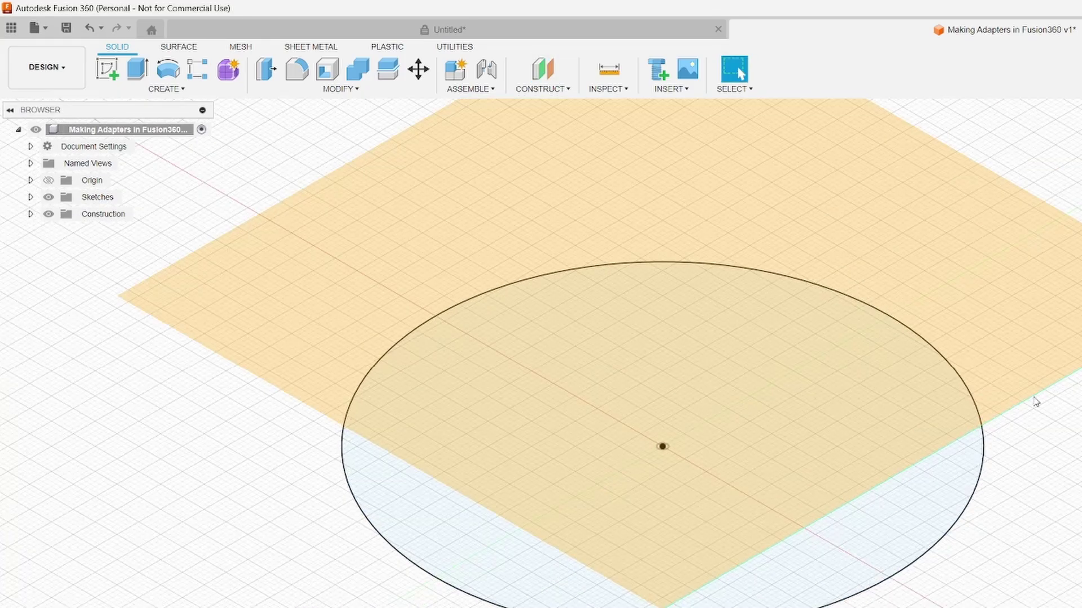
pyautogui.scroll(-3, 1035, 401)
pyautogui.scroll(-2, 1036, 401)
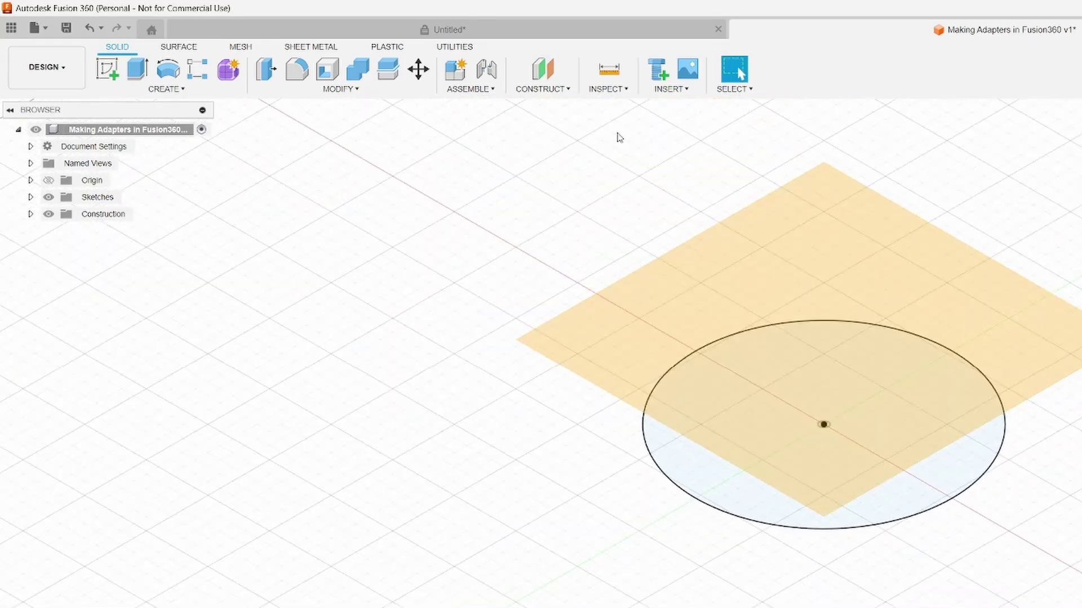
# - Sketch a Ø104 mm circle centred on the origin of the offset plane and finish the sketch
pyautogui.click(107, 69)
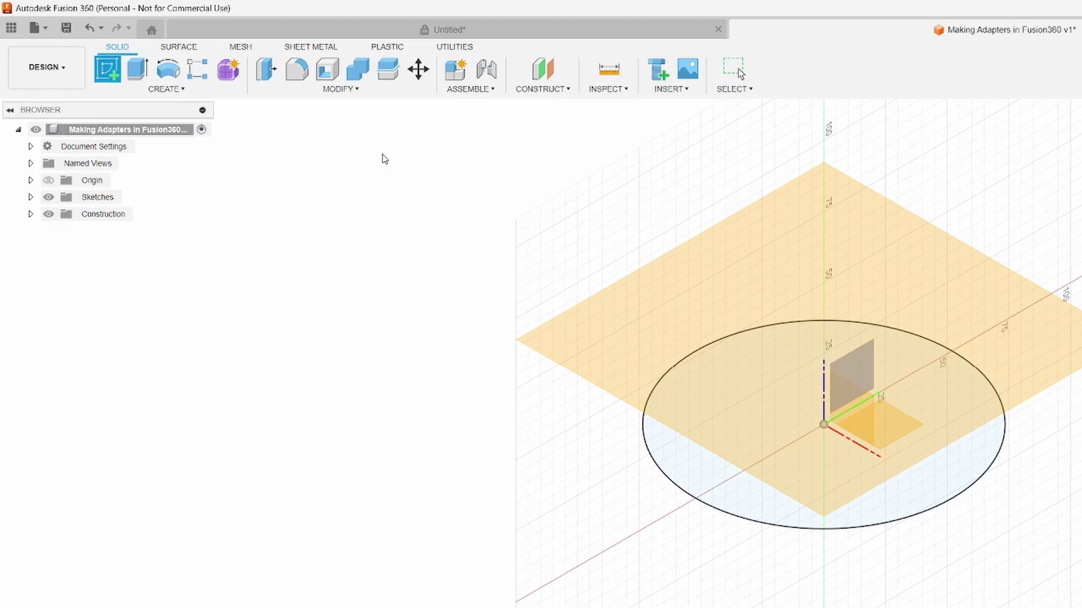
pyautogui.click(1022, 354)
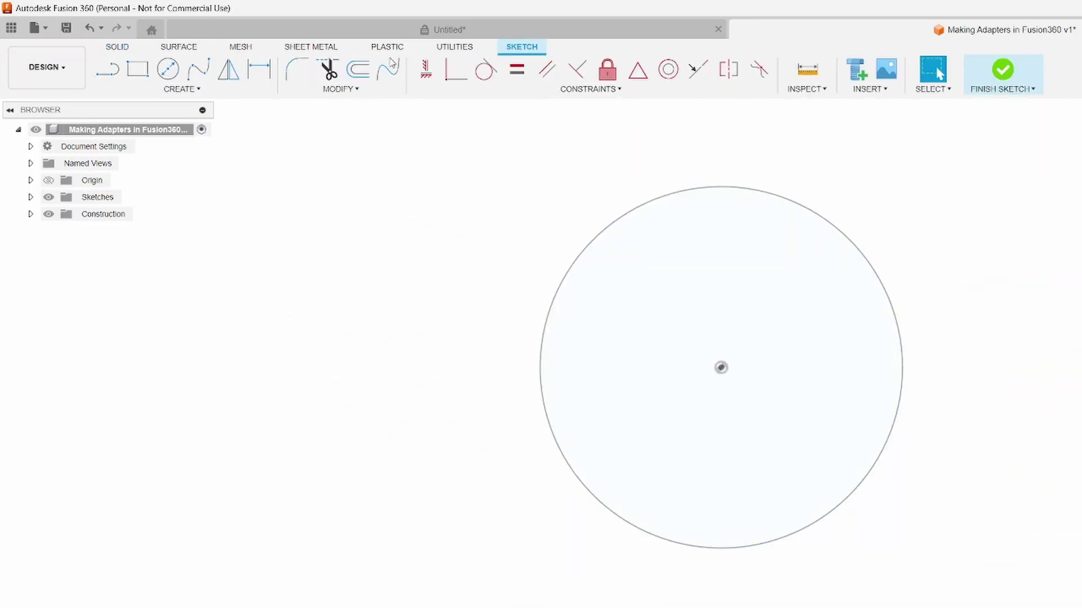
pyautogui.click(168, 69)
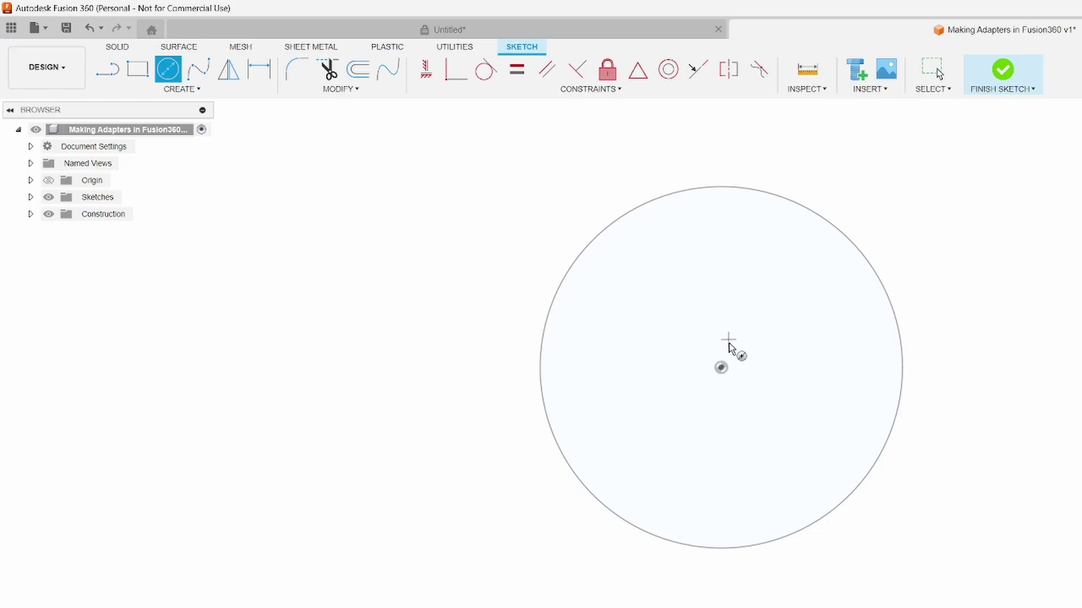
pyautogui.click(721, 367)
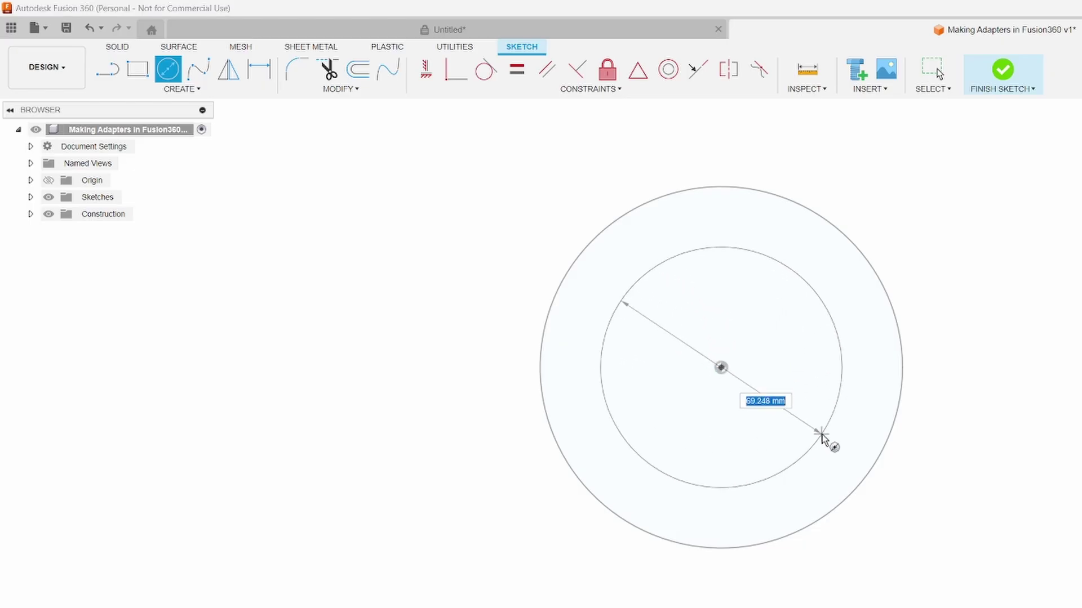
pyautogui.write('104')
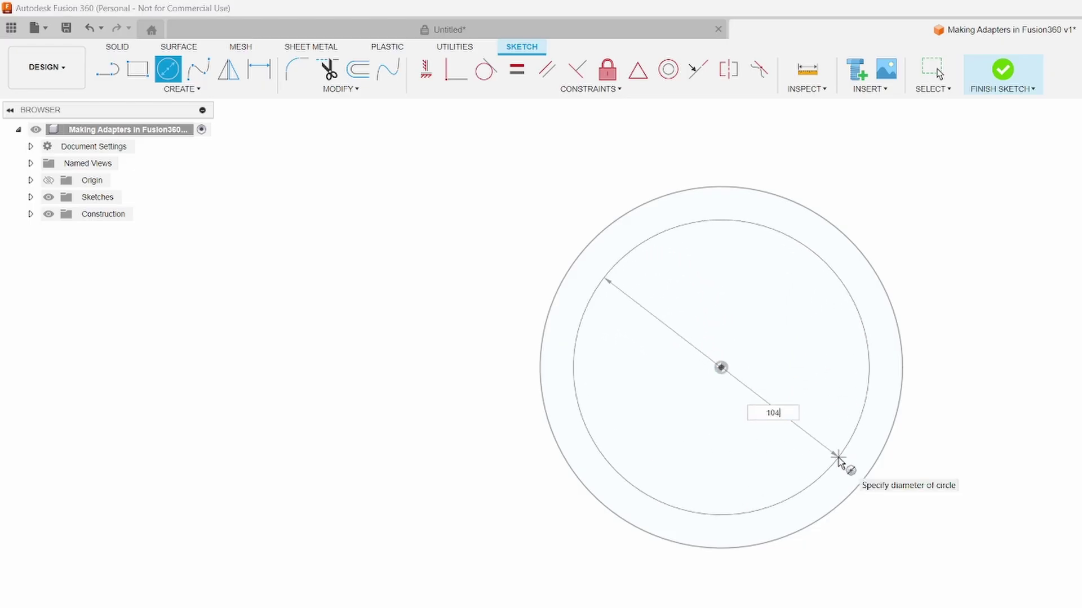
pyautogui.press('Tab')
pyautogui.press('Return')
pyautogui.press('Escape')
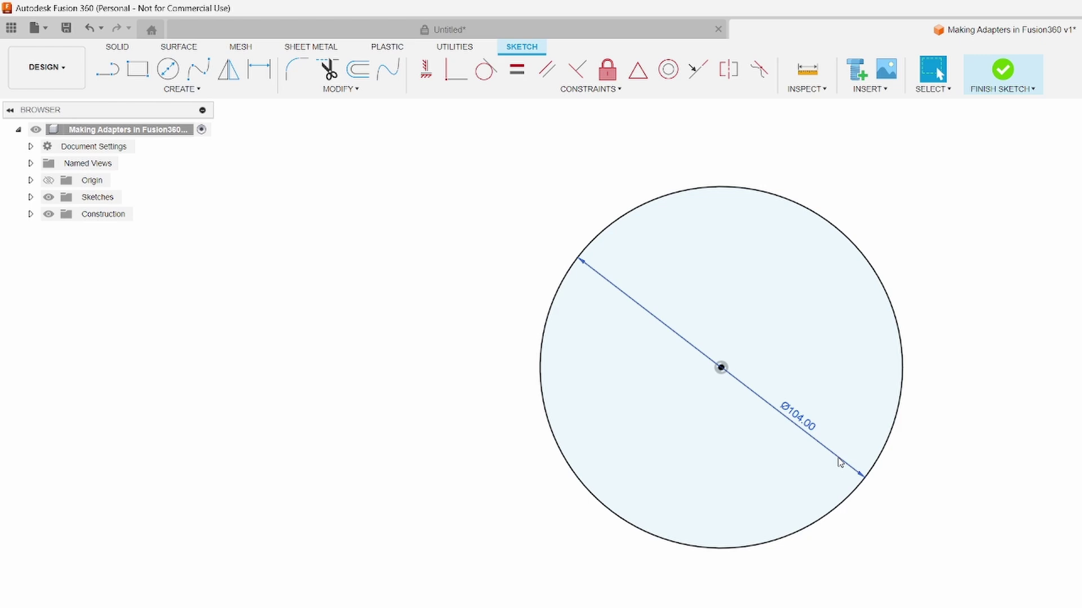
pyautogui.click(1002, 69)
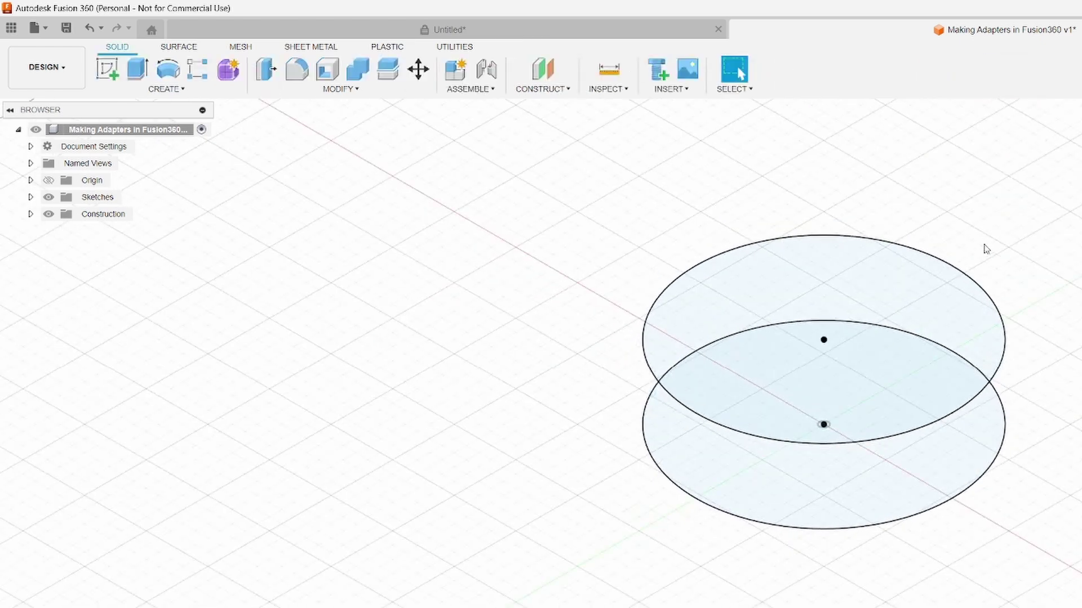
# - Loft from the lower Ø104 mm circle to the upper one, creating a solid cylinder body
pyautogui.click(214, 92)
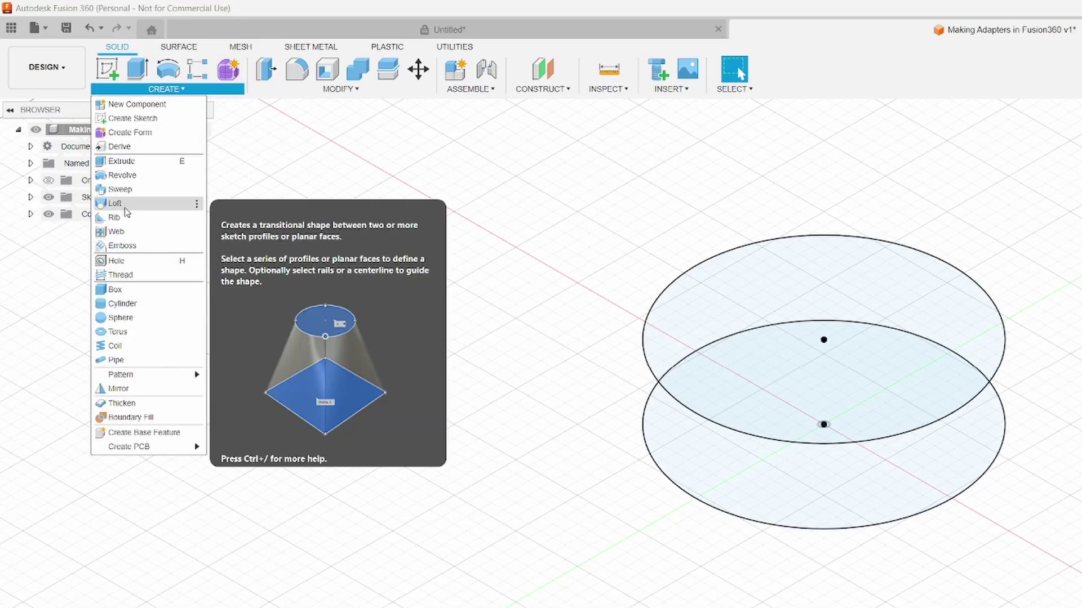
pyautogui.click(116, 204)
pyautogui.click(926, 488)
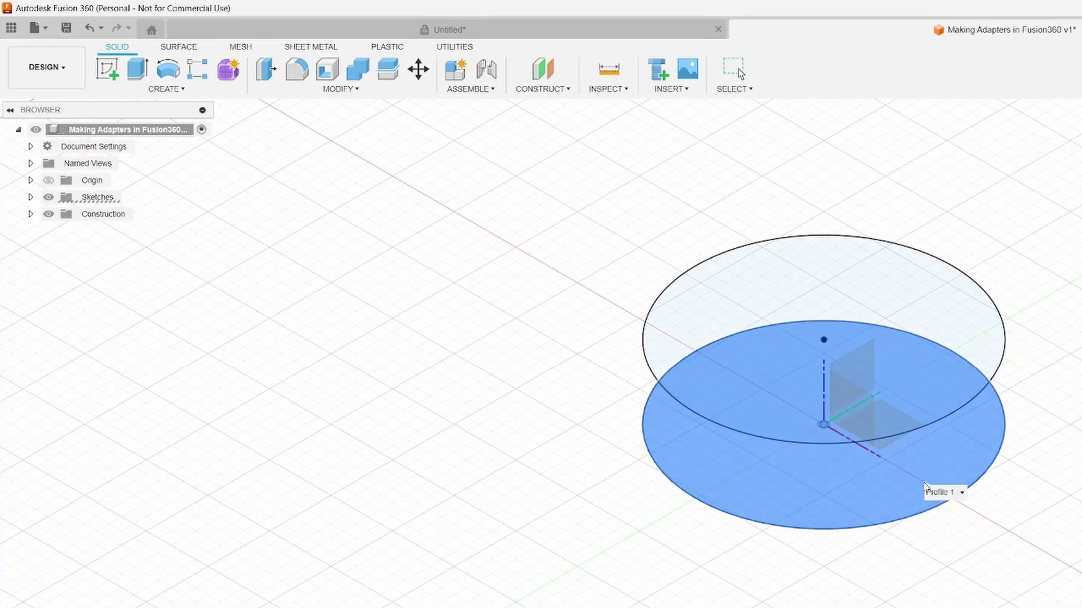
pyautogui.click(962, 340)
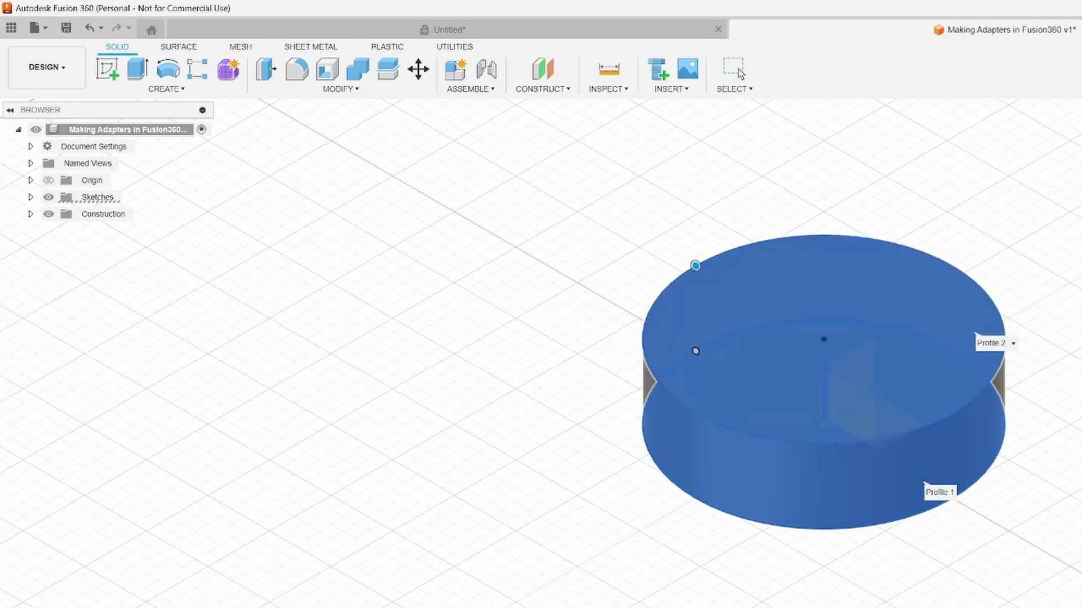
pyautogui.press('Return')
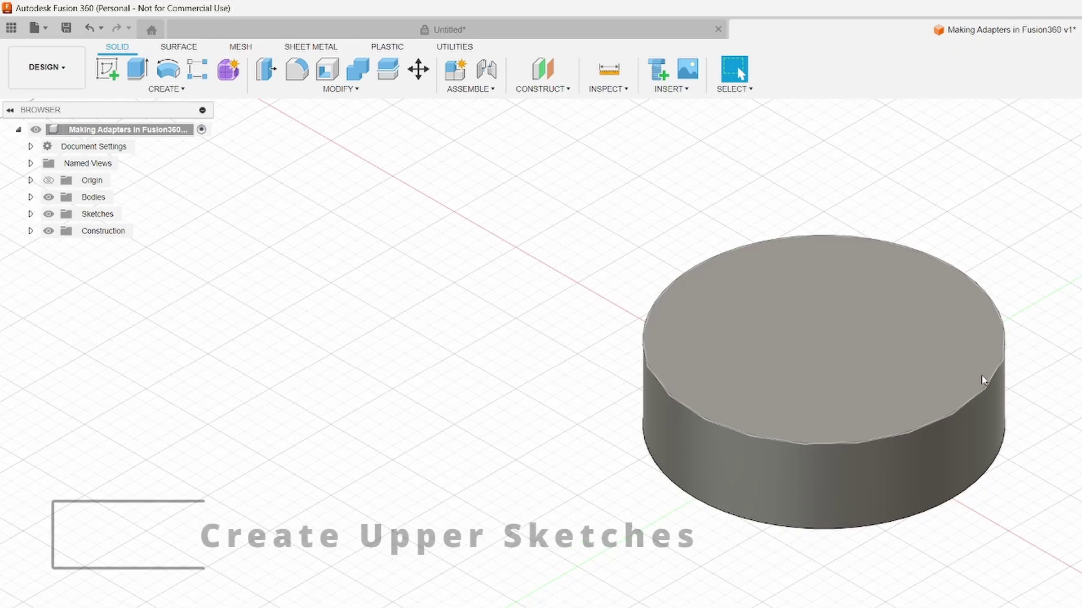
# - Add a construction plane offset 40 mm above the cylinder's top face
pyautogui.rightClick(930, 304)
pyautogui.click(926, 445)
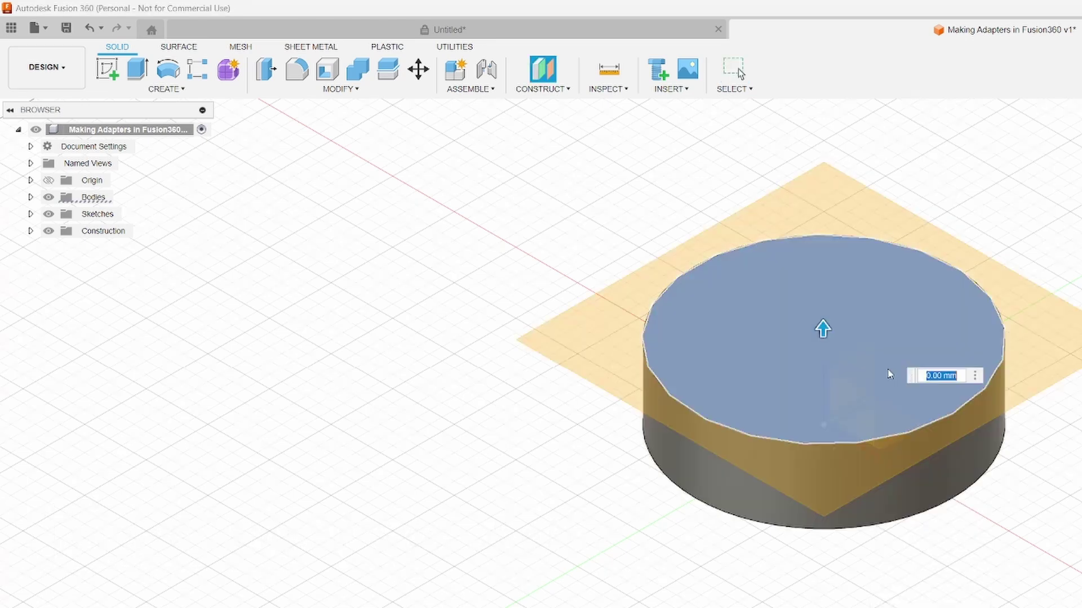
pyautogui.moveTo(824, 328); pyautogui.dragTo(822, 213)
pyautogui.press('Return')
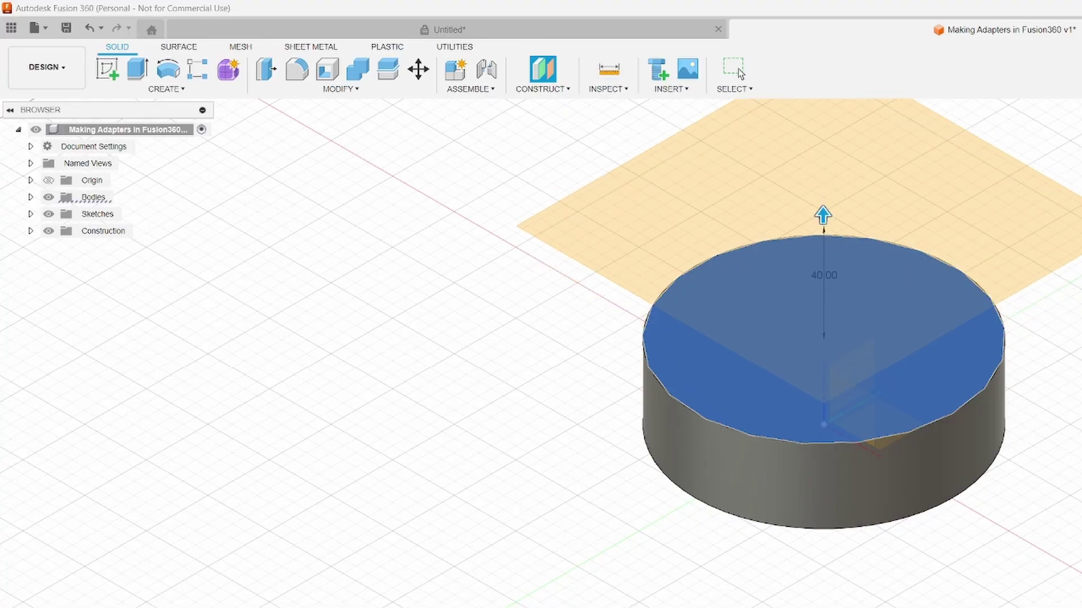
# - Sketch a Ø54 mm circle centred on the origin of the new plane
pyautogui.click(107, 70)
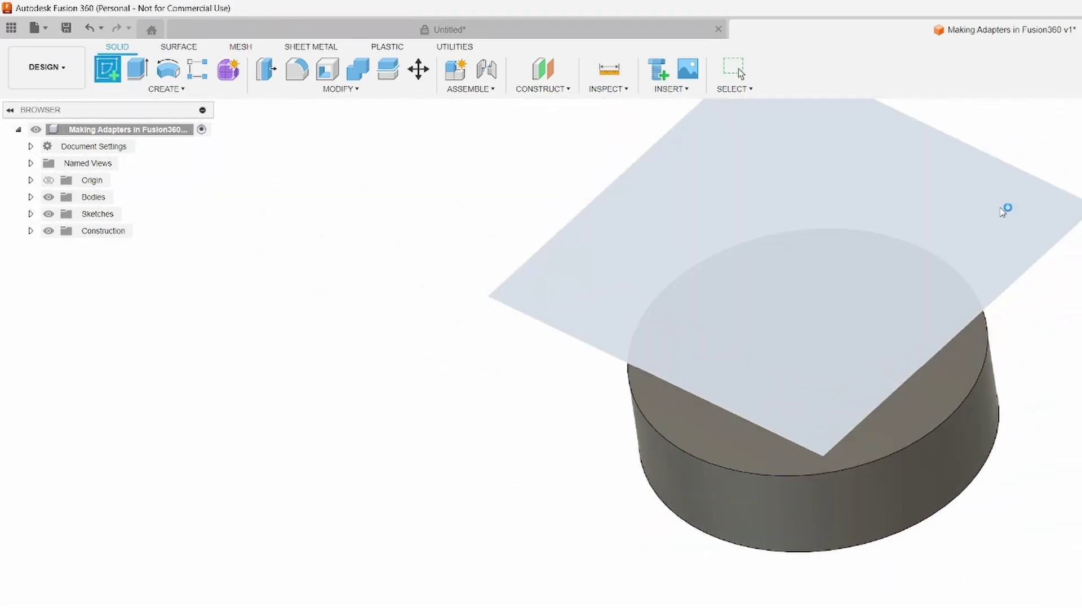
pyautogui.click(1005, 211)
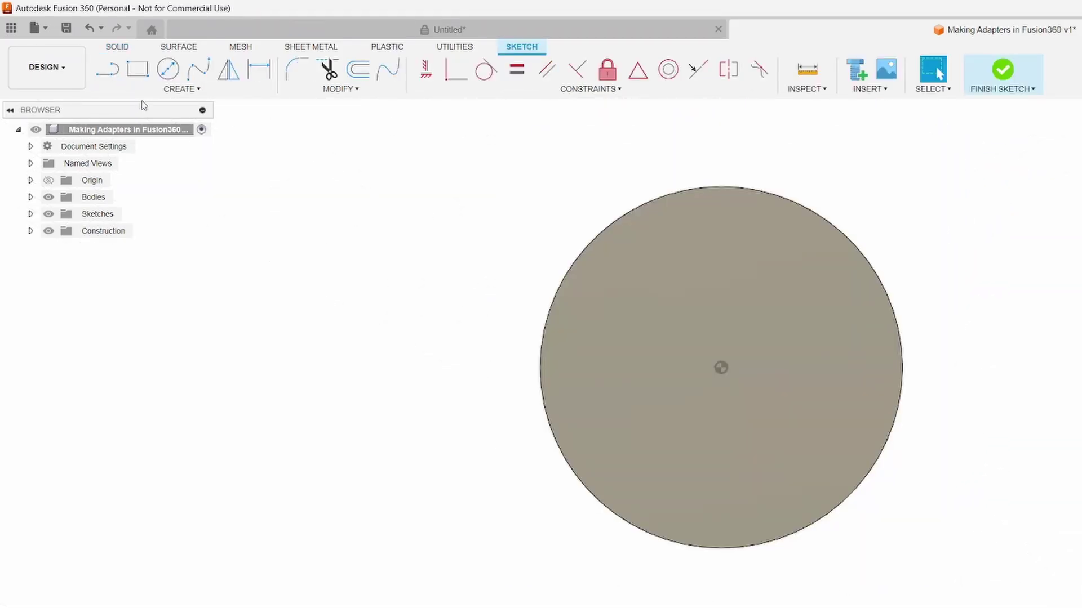
pyautogui.click(168, 68)
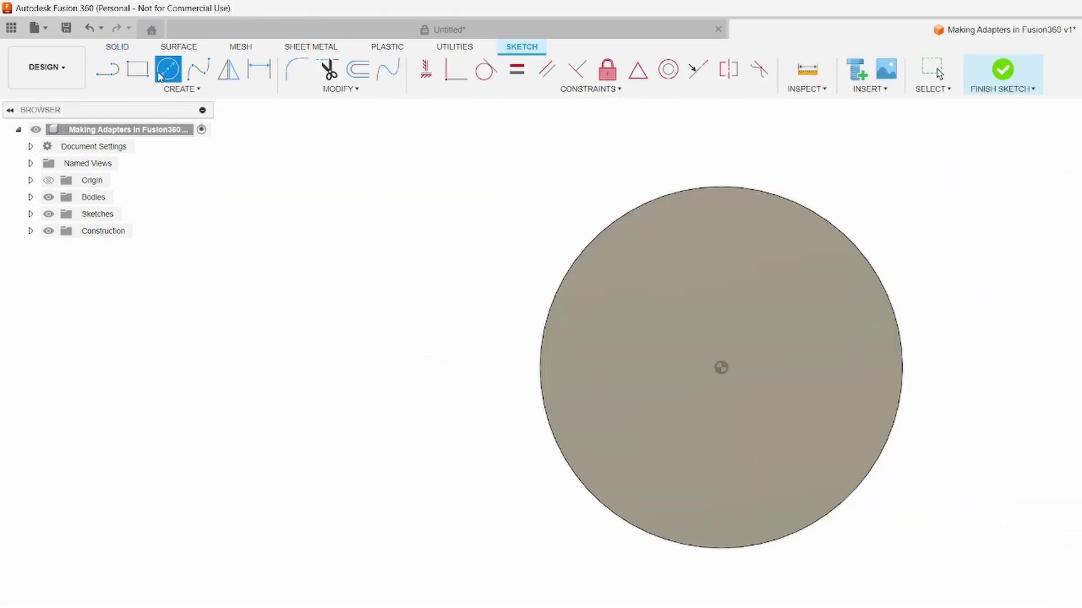
pyautogui.click(721, 369)
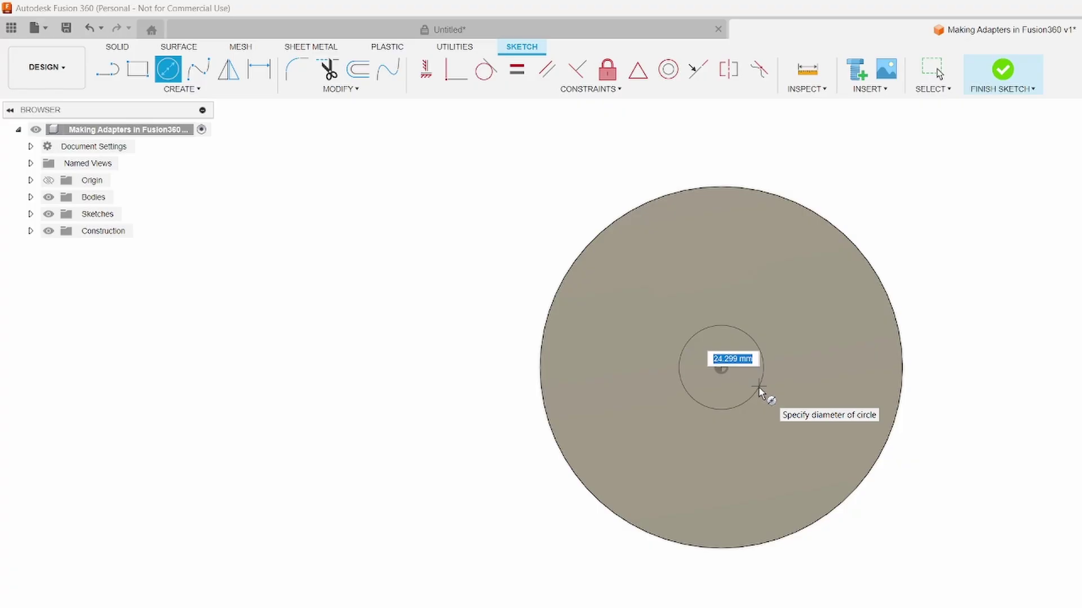
pyautogui.write('54')
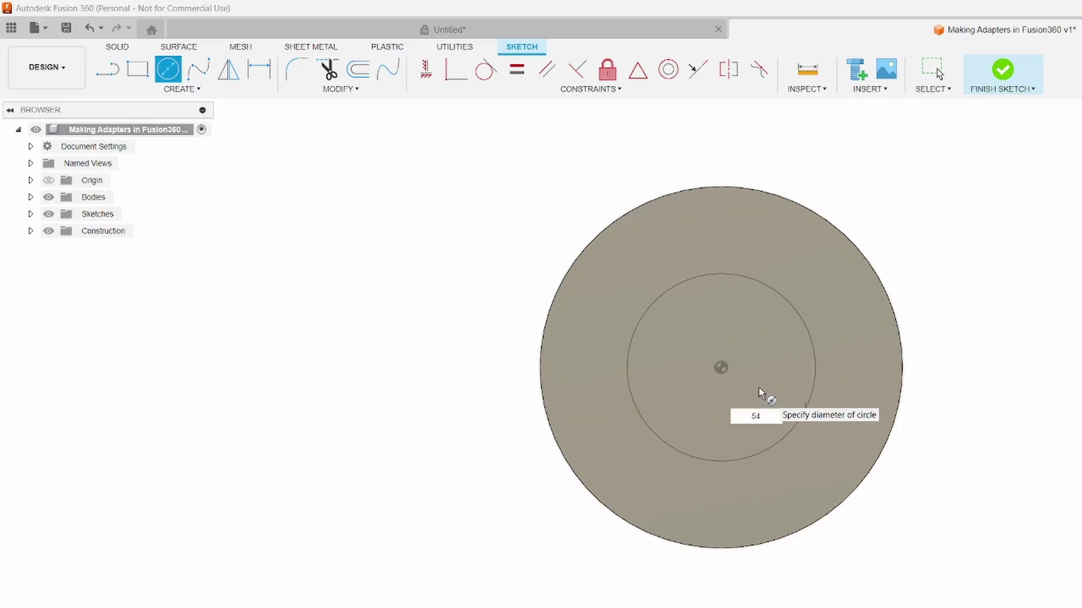
pyautogui.press('Return')
pyautogui.press('Escape')
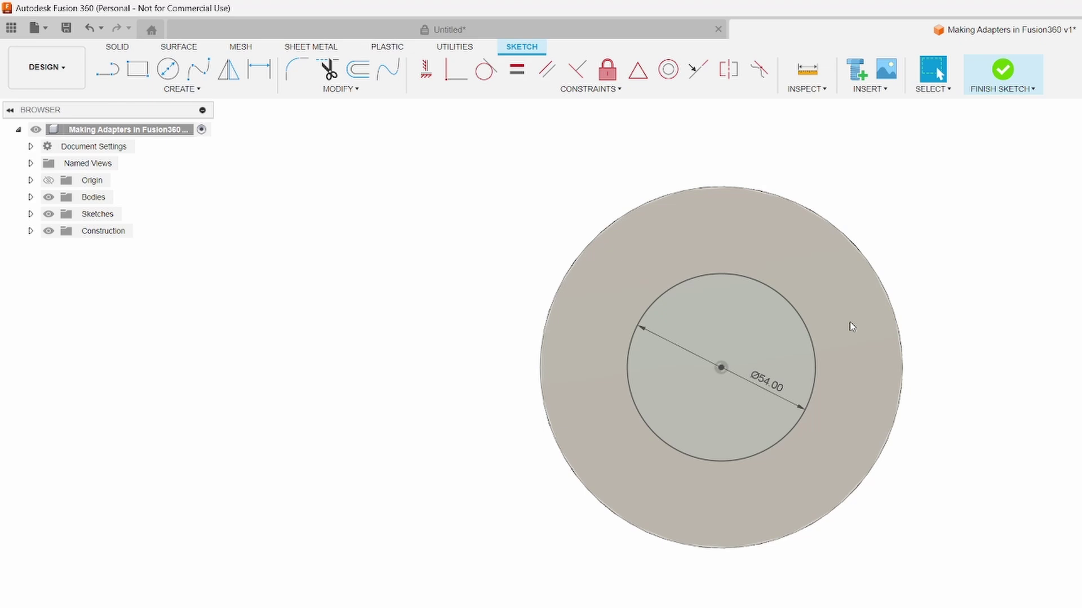
# - Finish the Ø54 mm sketch, offset a plane 30 mm above it, and begin a sketch there
pyautogui.click(1002, 68)
pyautogui.click(879, 224)
pyautogui.rightClick(880, 225)
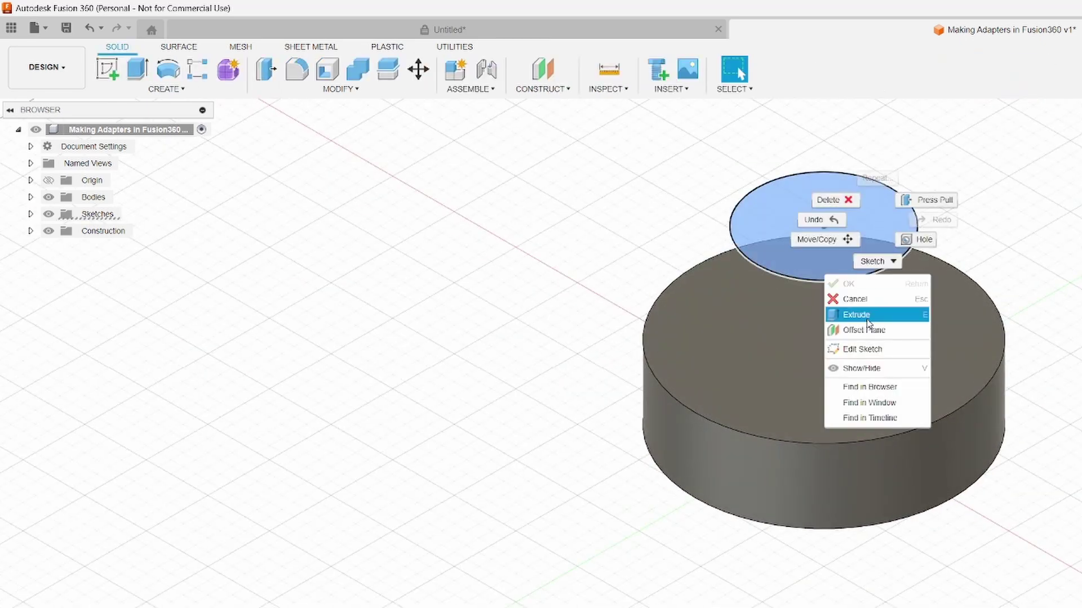
pyautogui.click(879, 330)
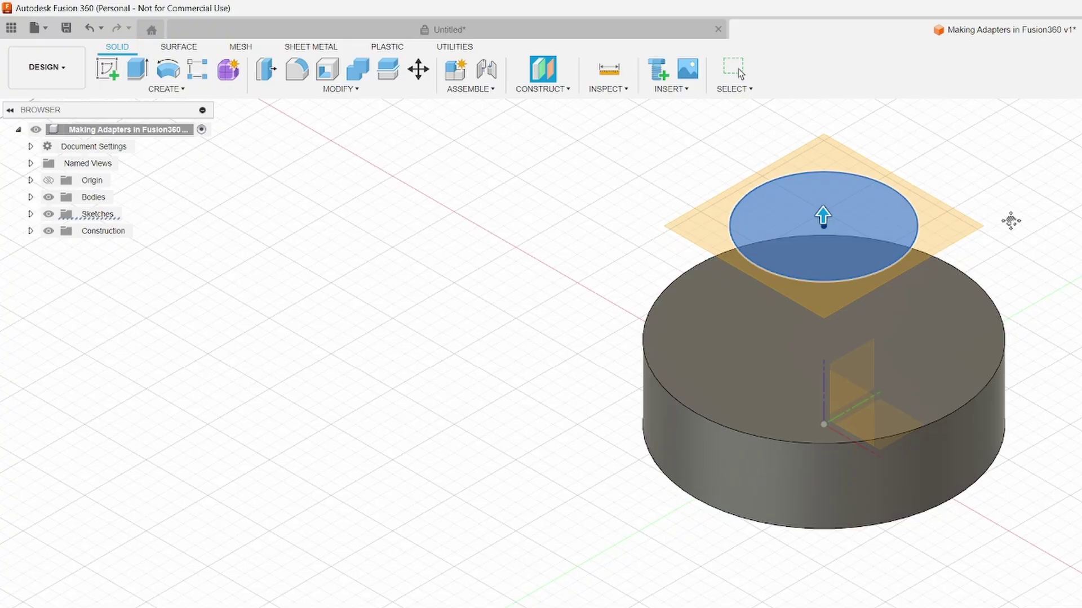
pyautogui.moveTo(1009, 220); pyautogui.dragTo(974, 316, button='middle')
pyautogui.moveTo(782, 315); pyautogui.dragTo(800, 236)
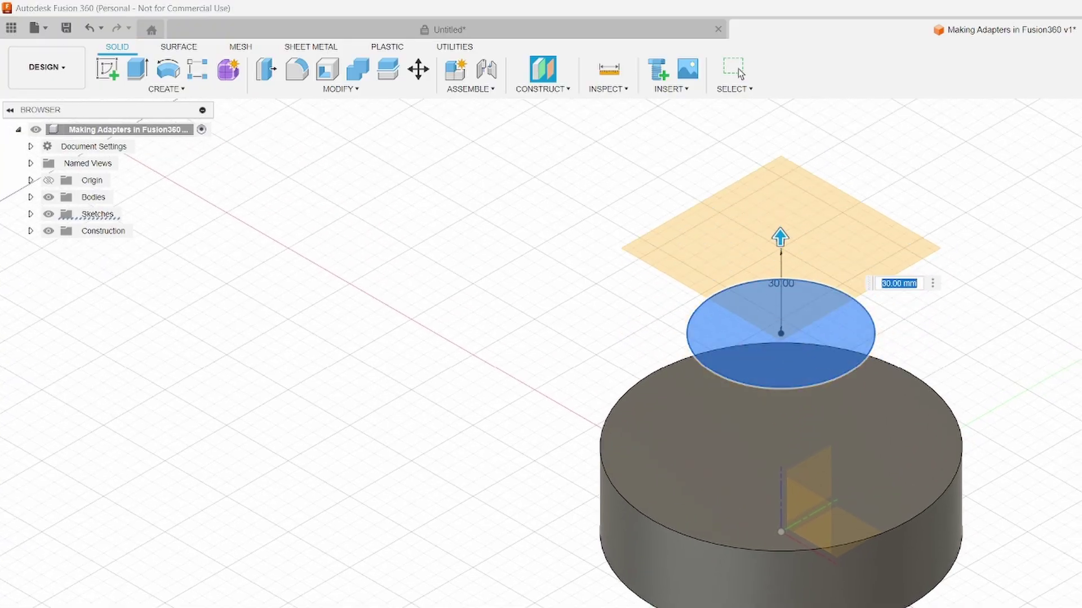
pyautogui.press('Return')
pyautogui.click(109, 70)
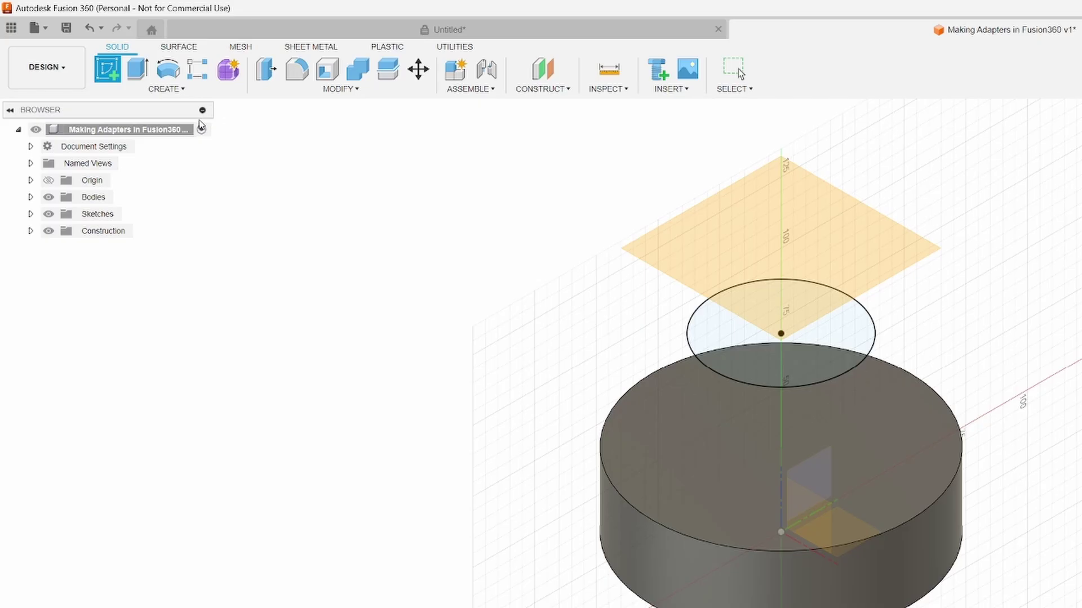
pyautogui.click(817, 260)
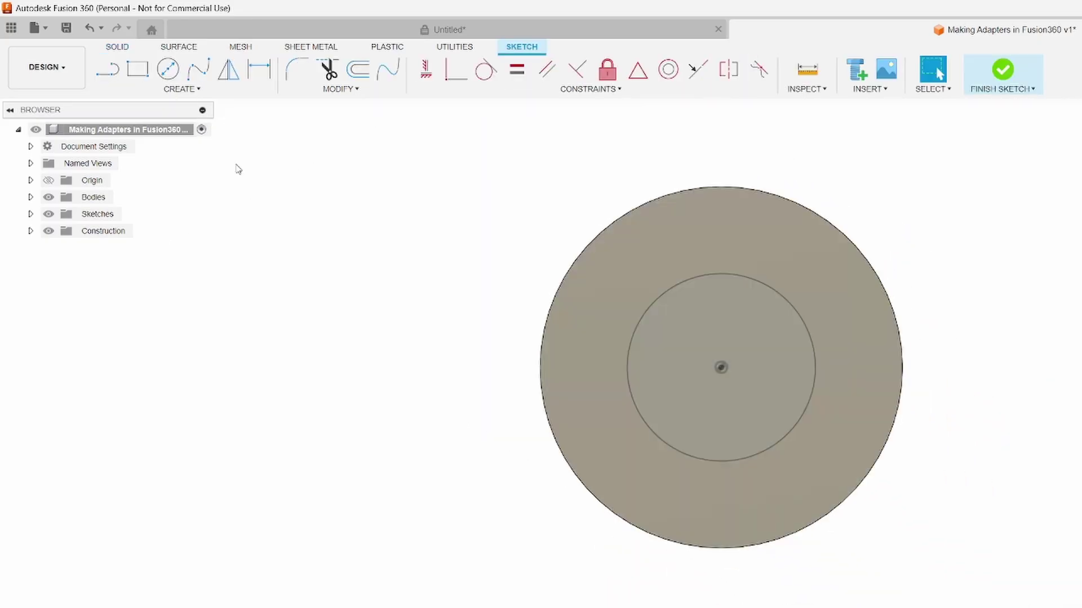
# - Draw a Ø54 mm circle at the origin of the upper plane and finish the sketch
pyautogui.click(168, 70)
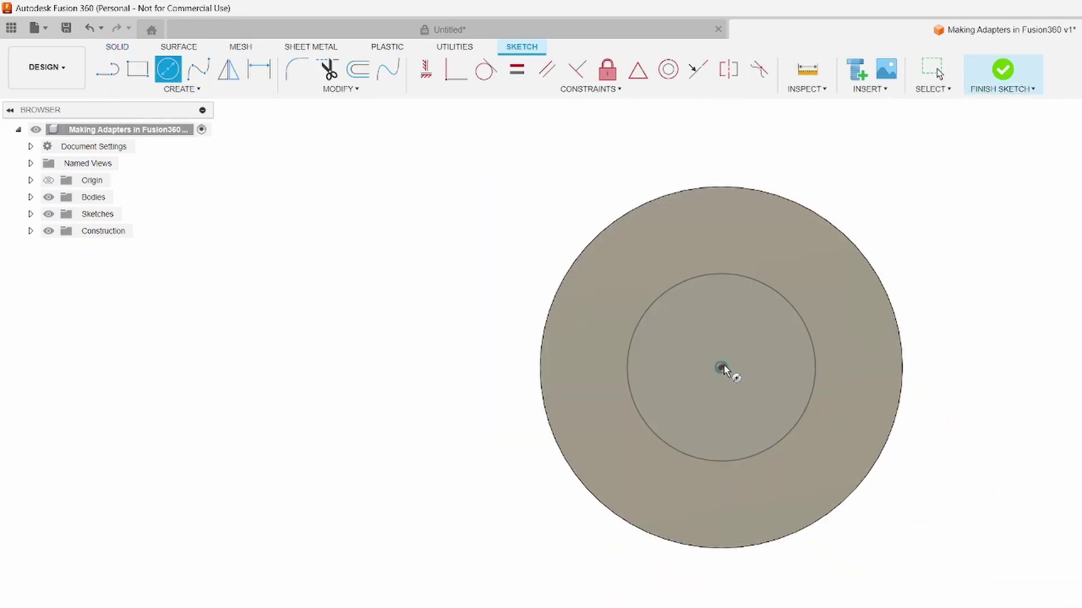
pyautogui.click(722, 368)
pyautogui.write('54')
pyautogui.press('Return')
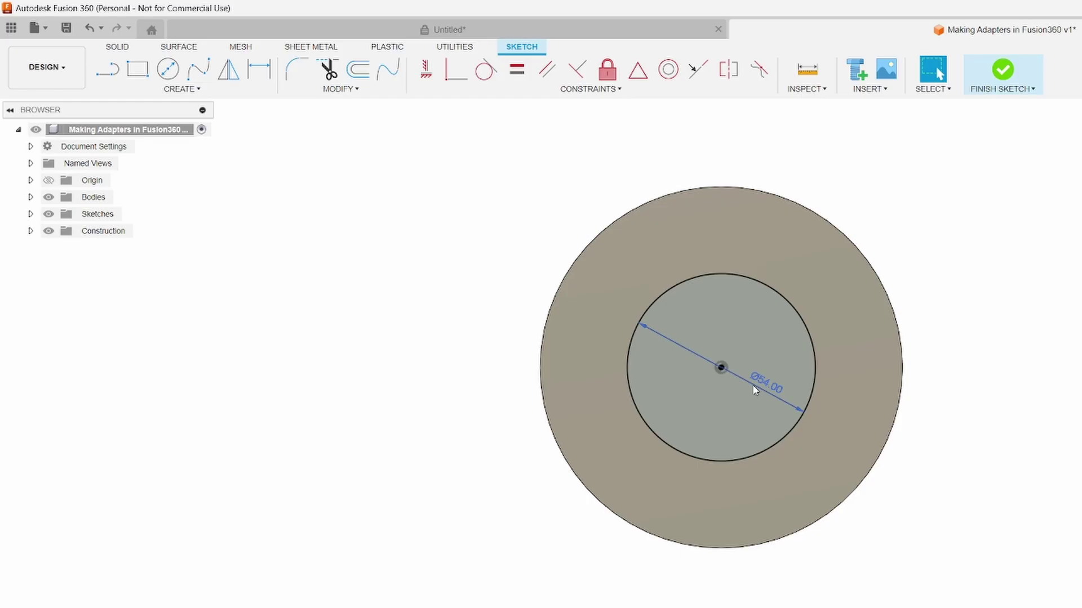
pyautogui.click(1002, 70)
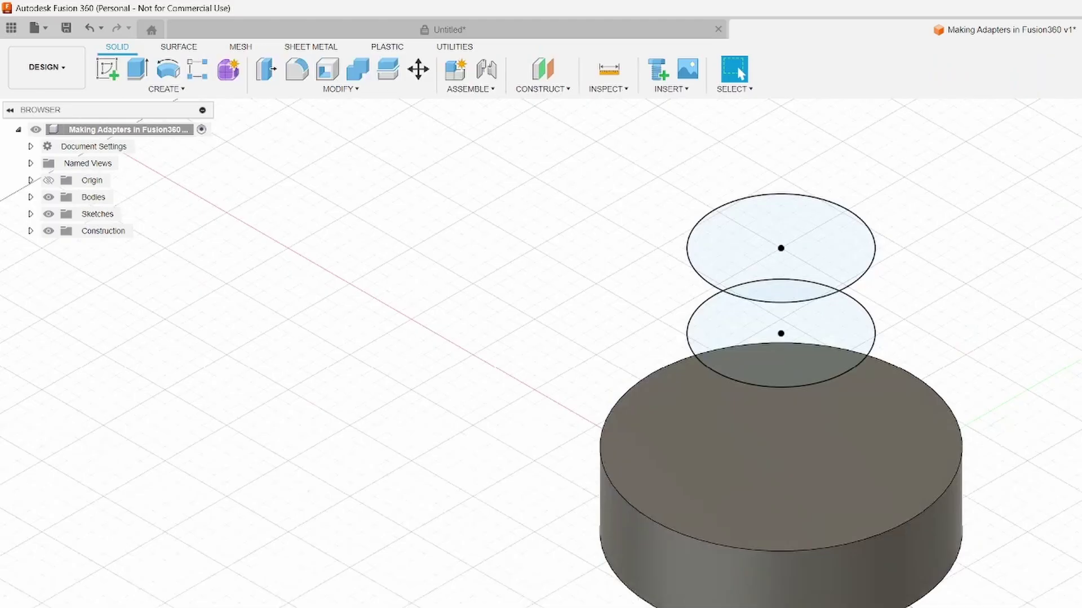
# - Loft from the cylinder's top face to the middle Ø54 mm circle to form a tapered cone
pyautogui.click(167, 89)
pyautogui.click(139, 205)
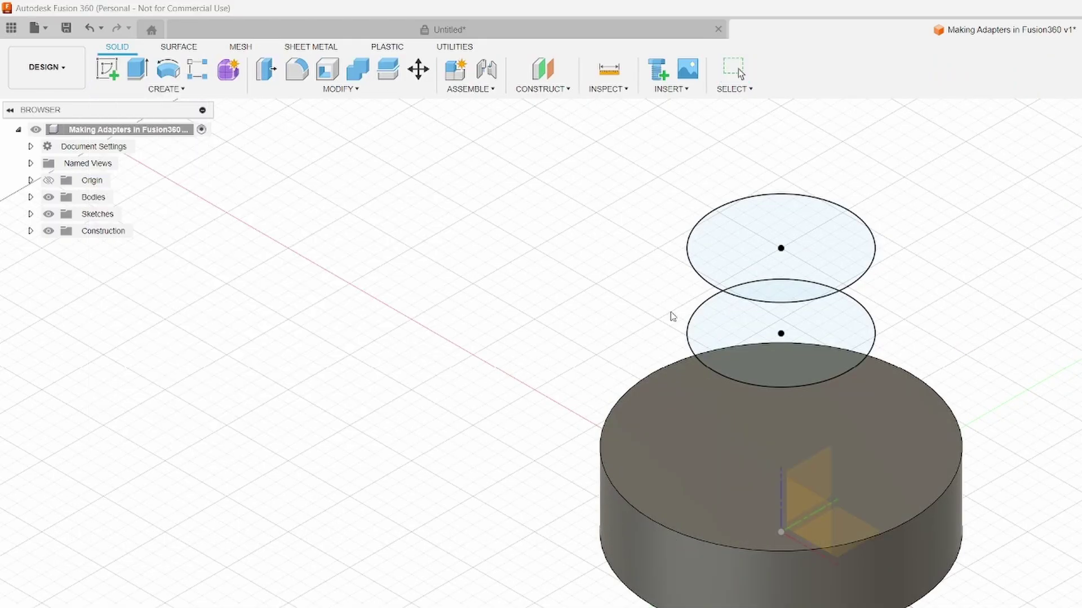
pyautogui.click(913, 401)
pyautogui.click(857, 338)
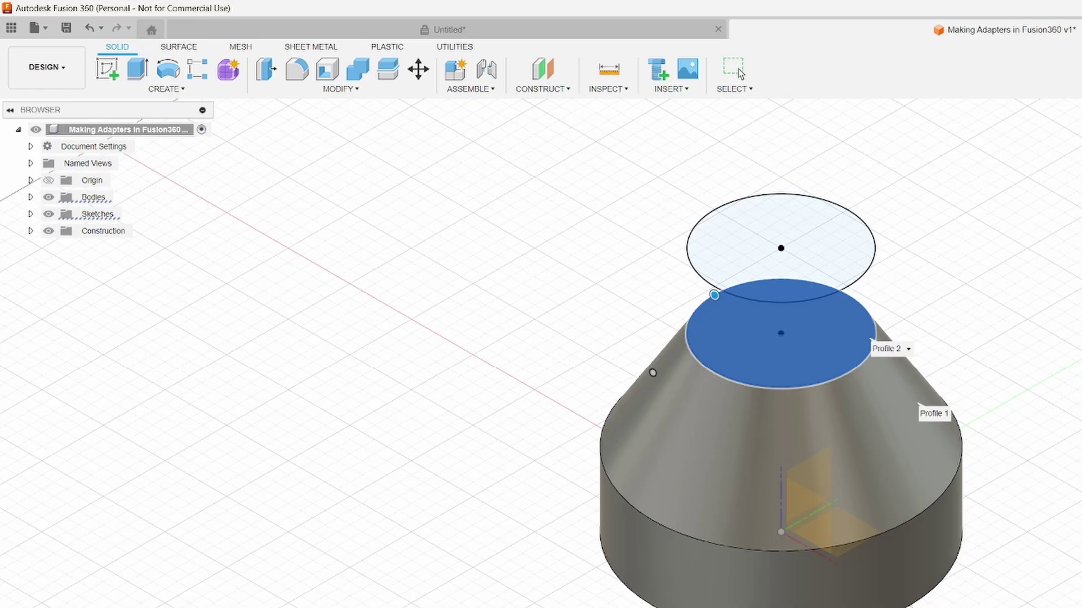
pyautogui.press('Escape')
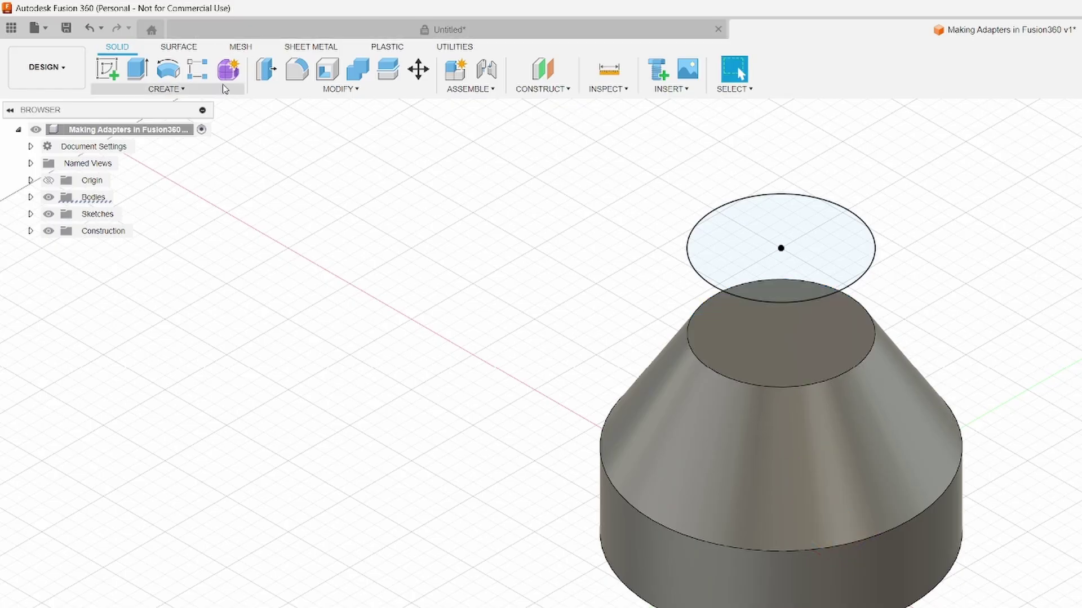
# - Loft from the cone's top face to the upper Ø54 mm circle to form the neck
pyautogui.click(166, 89)
pyautogui.click(114, 204)
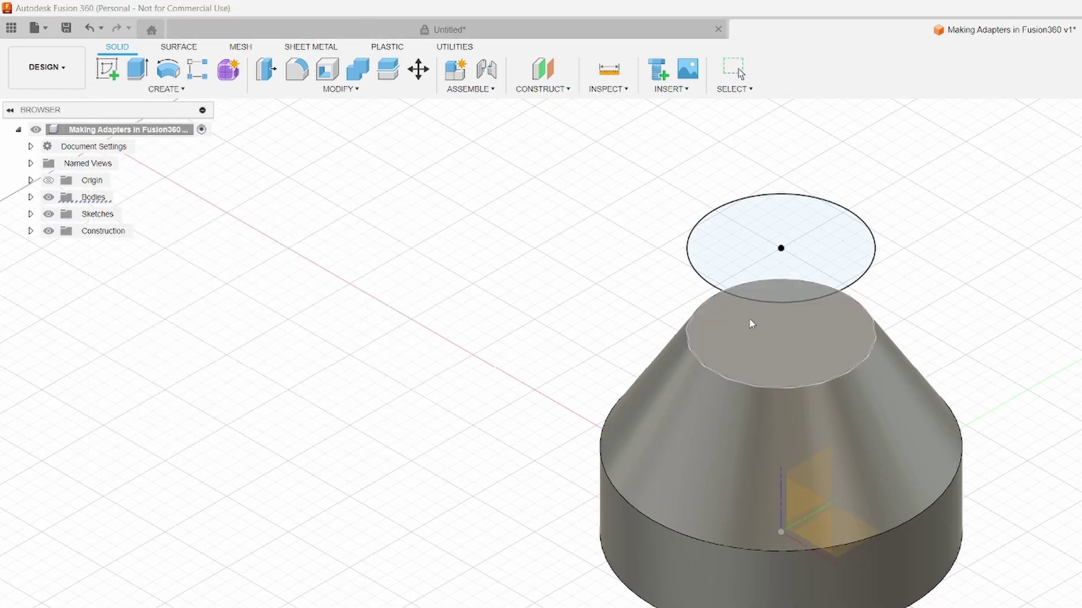
pyautogui.click(850, 336)
pyautogui.click(848, 254)
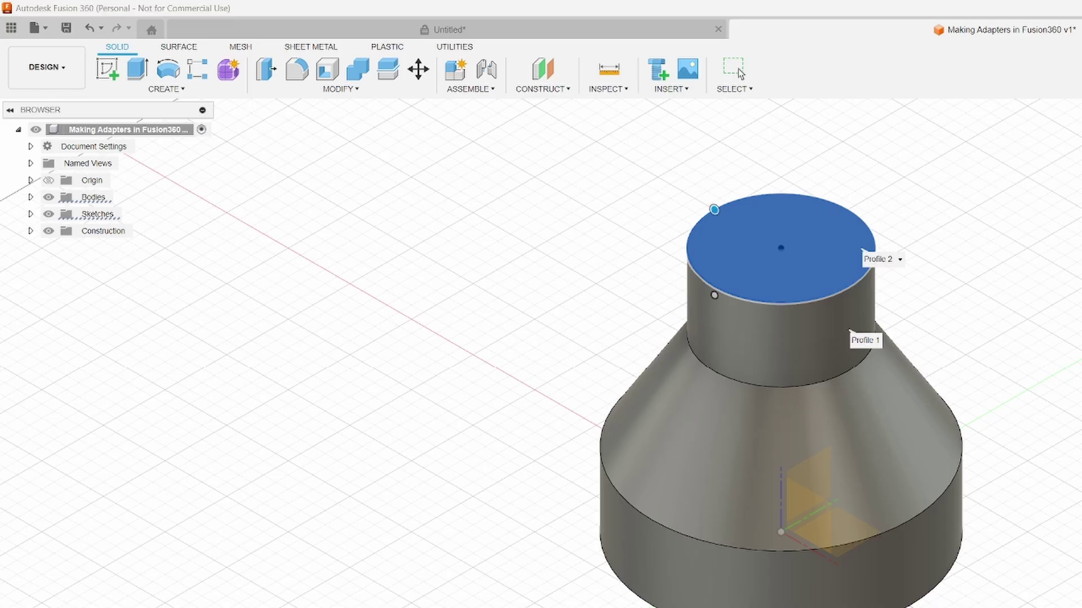
pyautogui.press('Return')
pyautogui.moveTo(1047, 353); pyautogui.dragTo(1025, 307, button='middle')
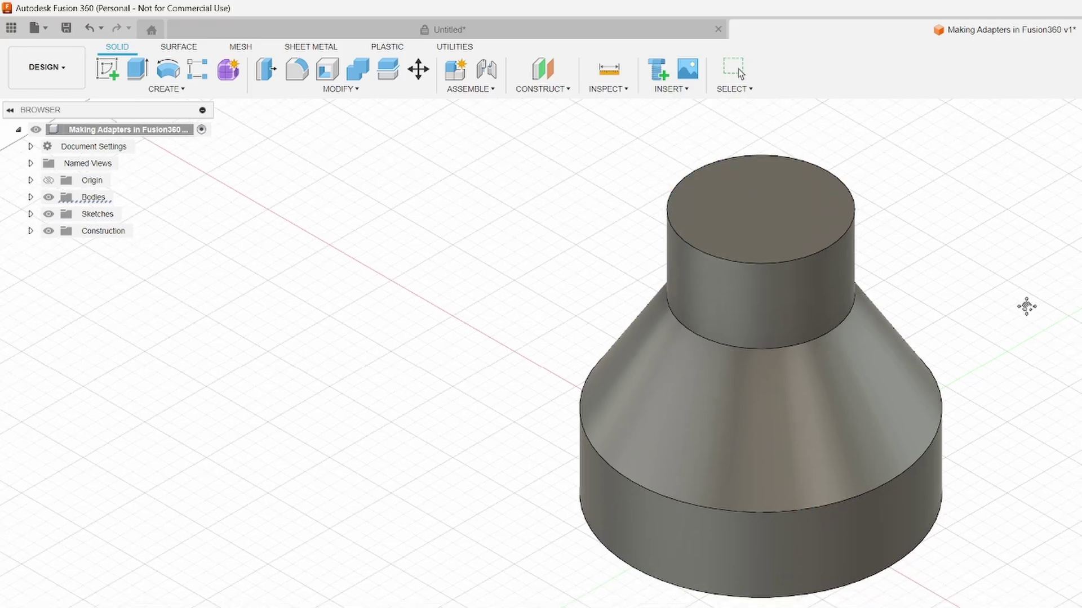
pyautogui.keyDown('shift'); pyautogui.moveTo(719, 366); pyautogui.dragTo(719, 363, button='middle'); pyautogui.keyUp('shift')
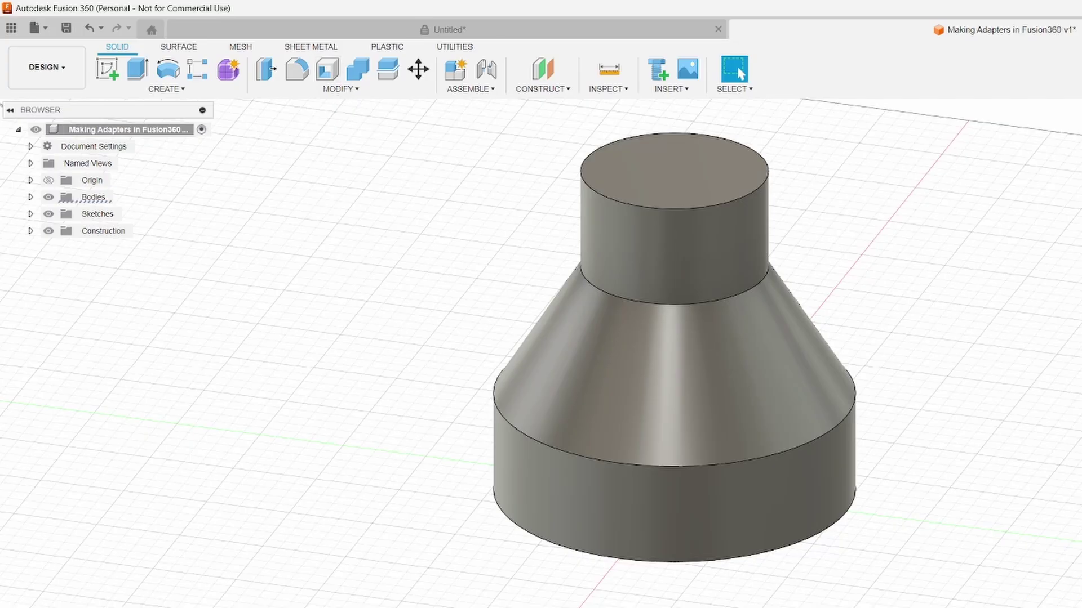
# - Shell the adapter with 2 mm walls, removing the neck's top face
pyautogui.press('F6')
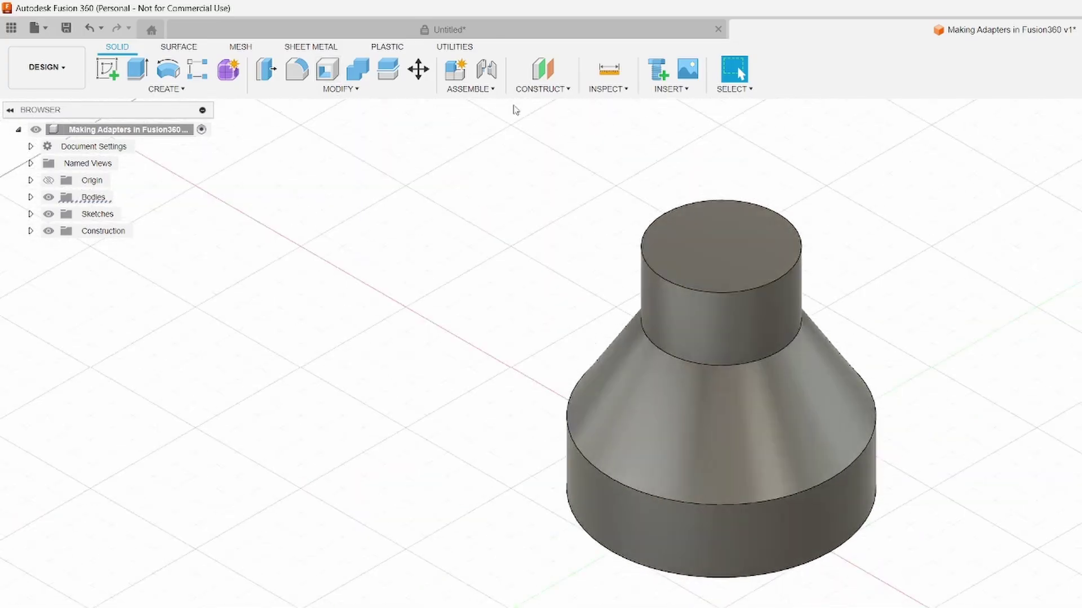
pyautogui.click(327, 76)
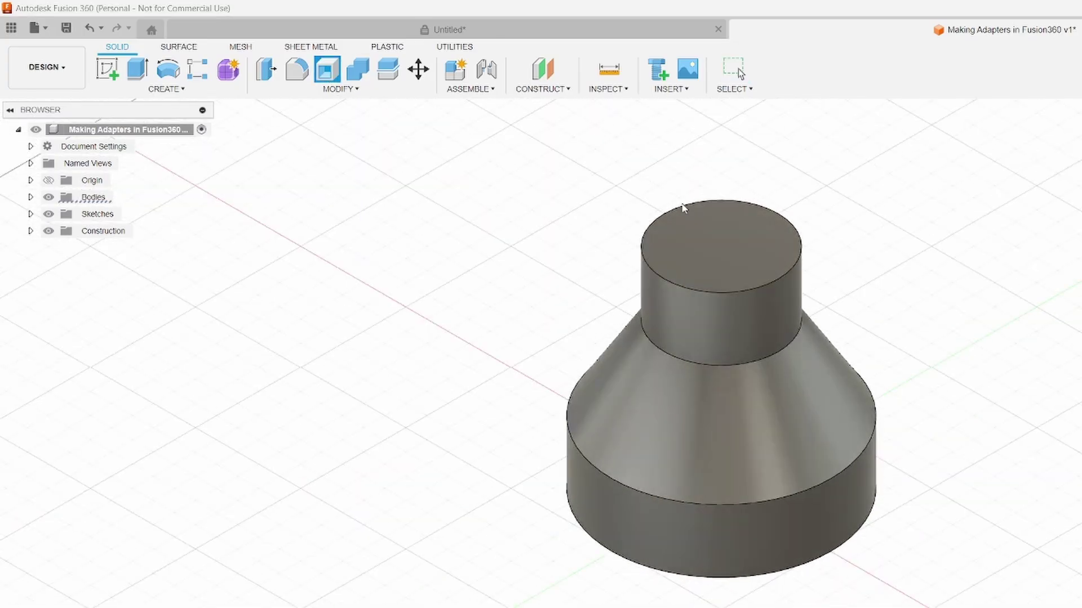
pyautogui.click(723, 259)
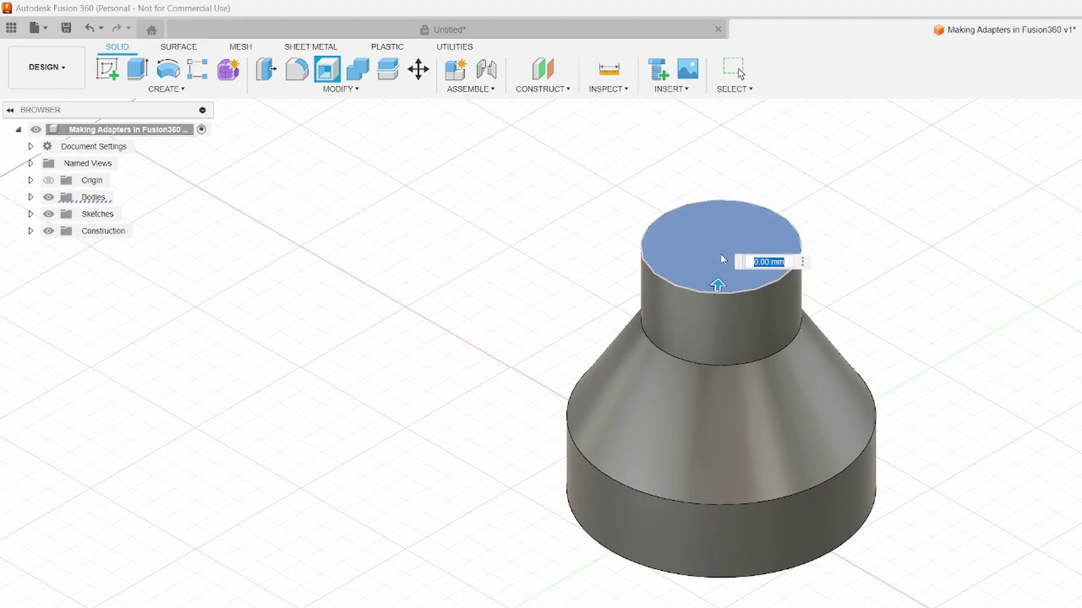
pyautogui.write('2')
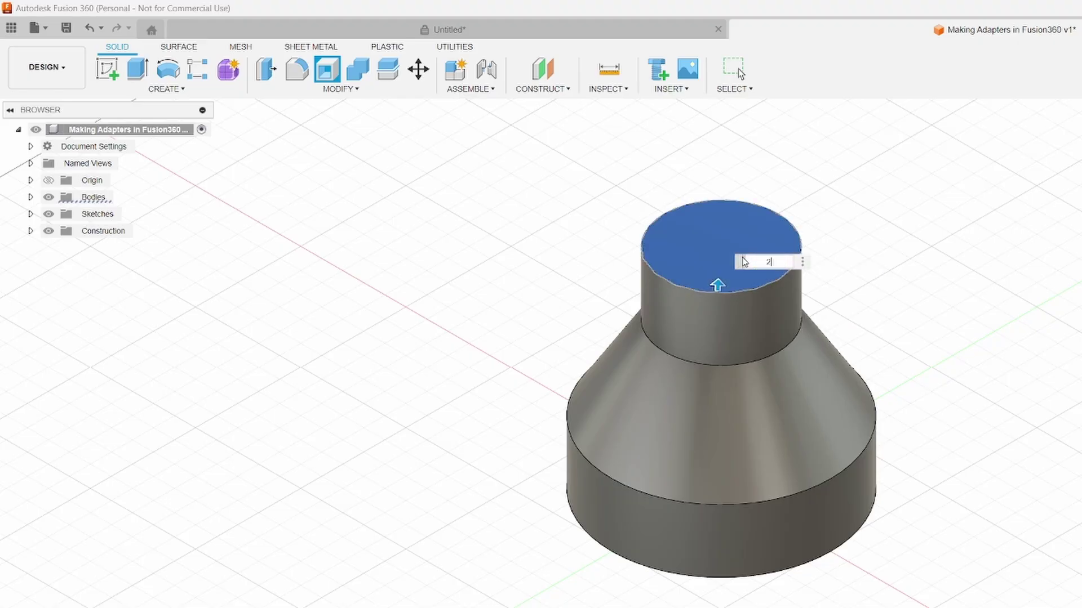
pyautogui.press('Return')
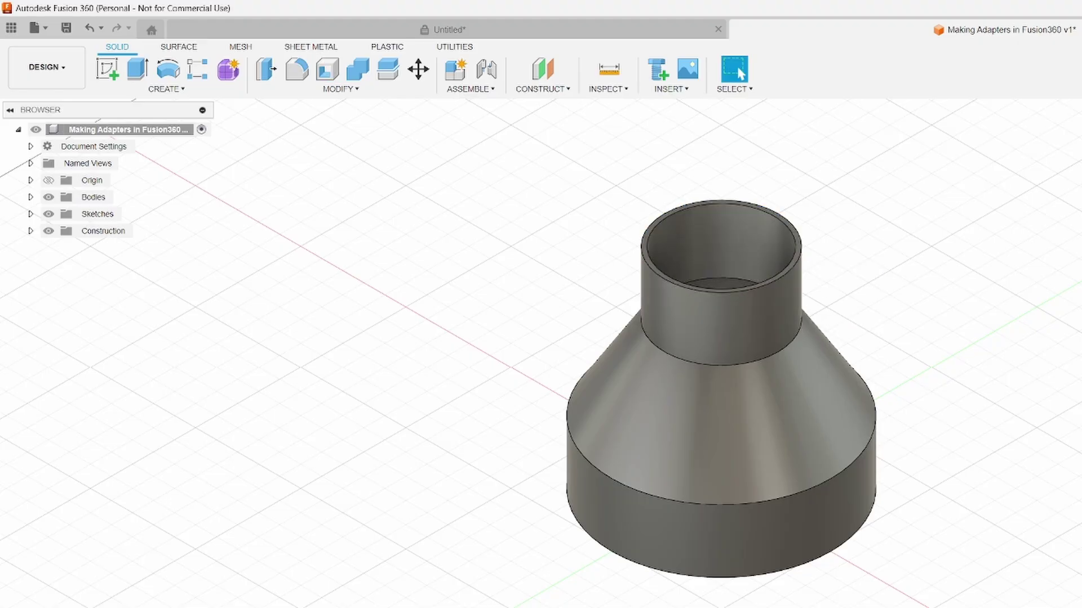
pyautogui.moveTo(721, 365)
pyautogui.keyDown('shift'); pyautogui.mouseDown(button='middle')
pyautogui.moveTo(723, 476)
pyautogui.moveTo(726, 279)
pyautogui.mouseUp(button='middle'); pyautogui.keyUp('shift')
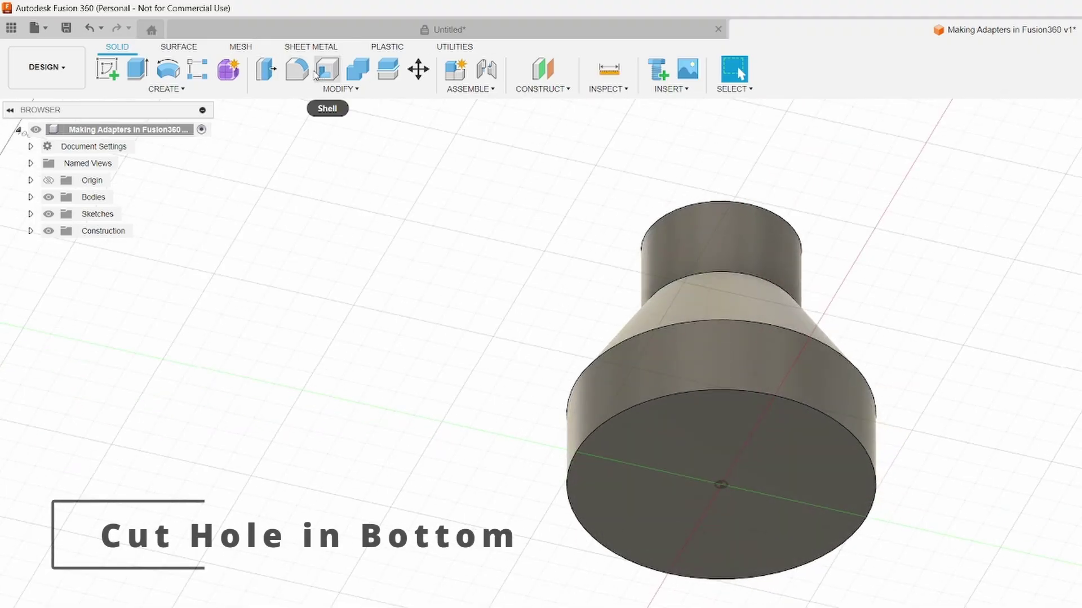
# - Cut a hole in the bottom face, centred on its outer edge and widened to leave a thin rim
pyautogui.click(186, 91)
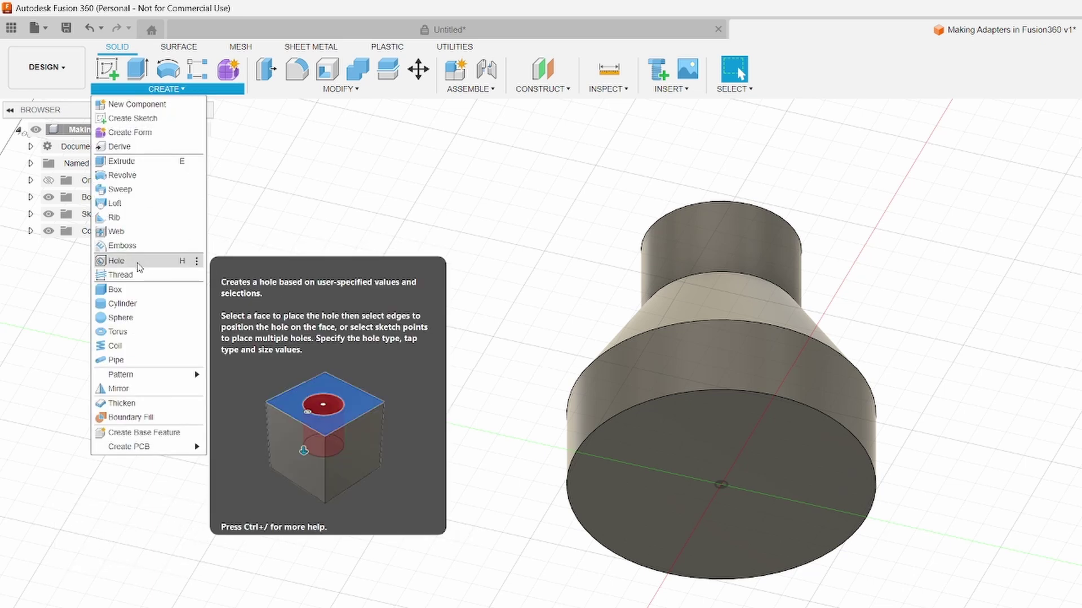
pyautogui.click(138, 262)
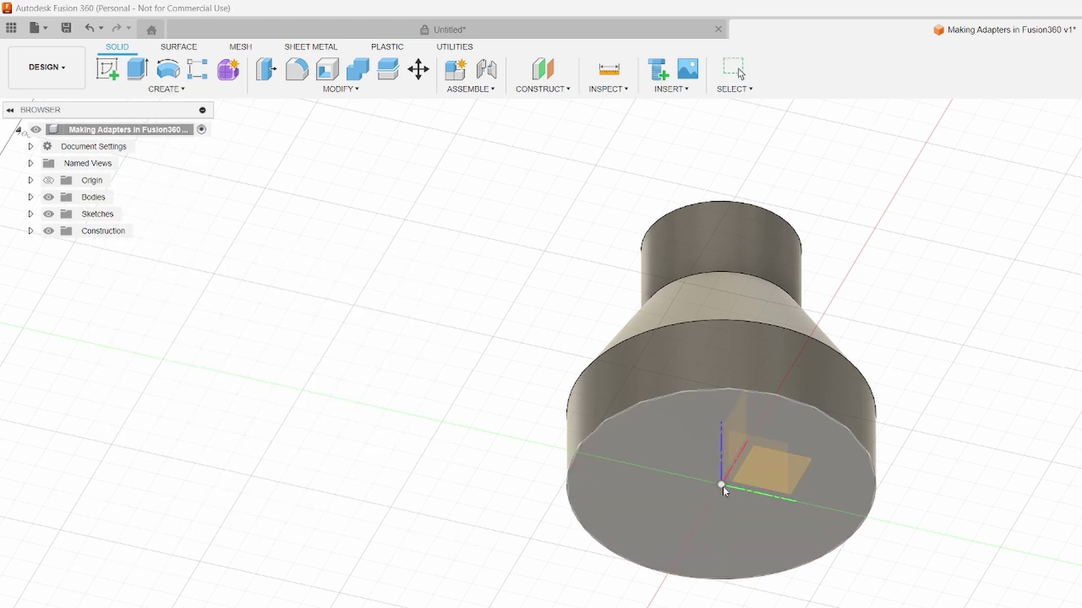
pyautogui.click(755, 525)
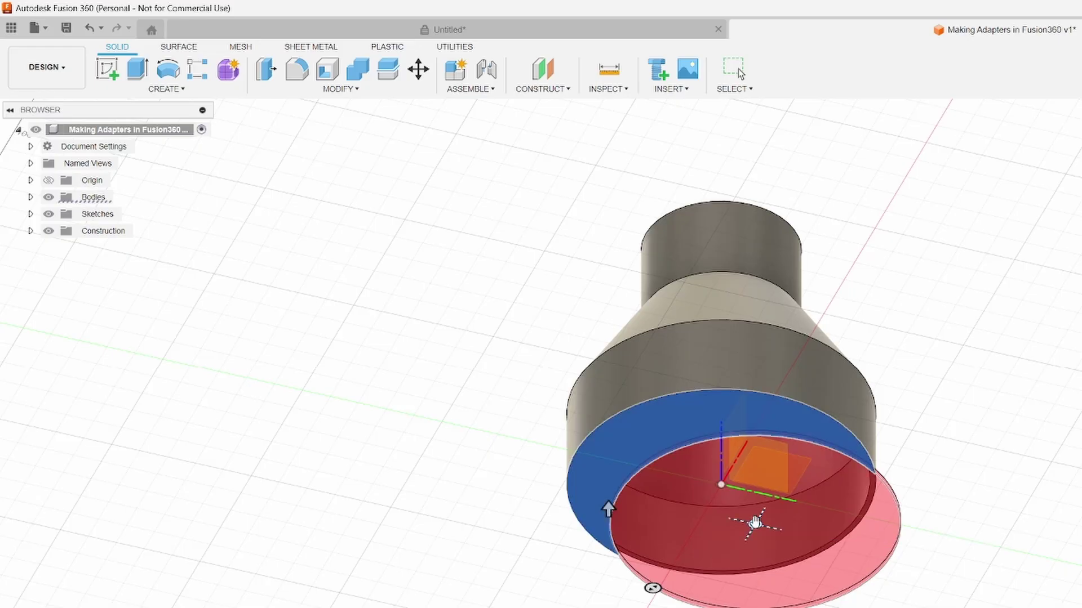
pyautogui.click(860, 469)
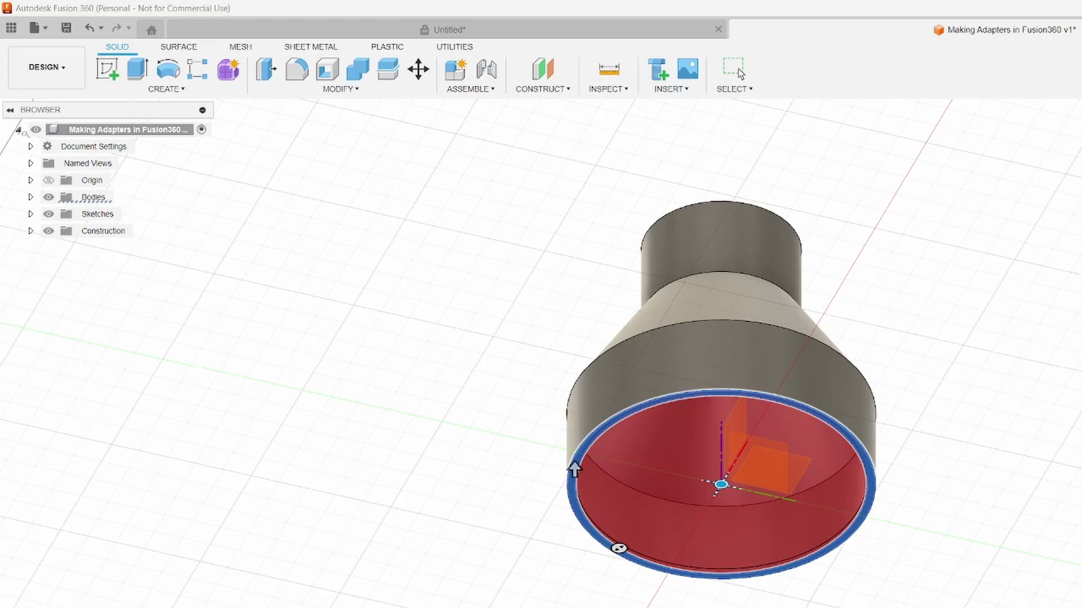
pyautogui.moveTo(574, 469); pyautogui.dragTo(571, 469)
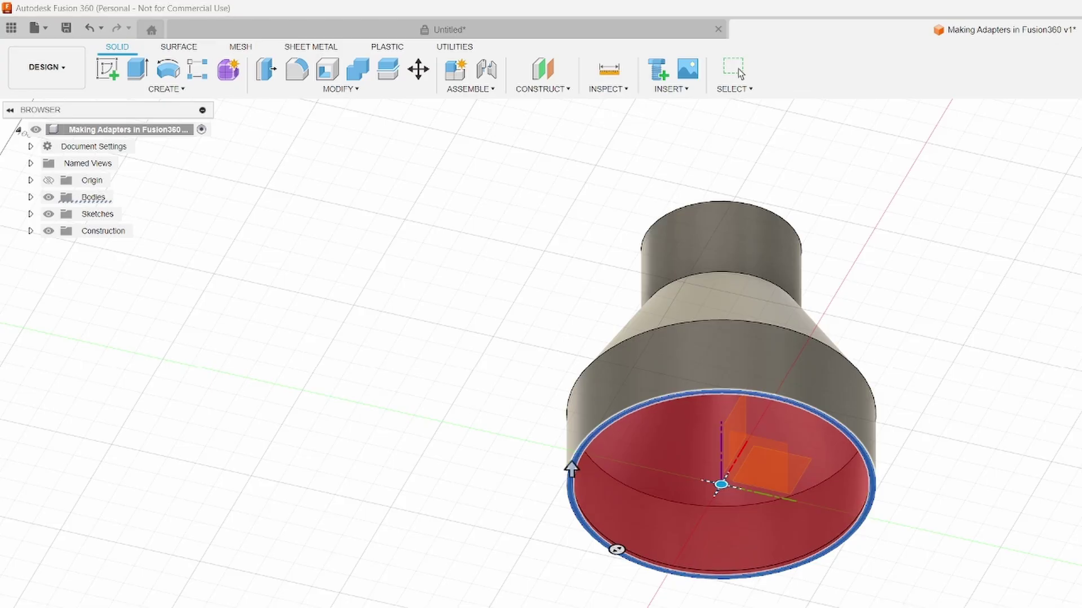
pyautogui.press('Return')
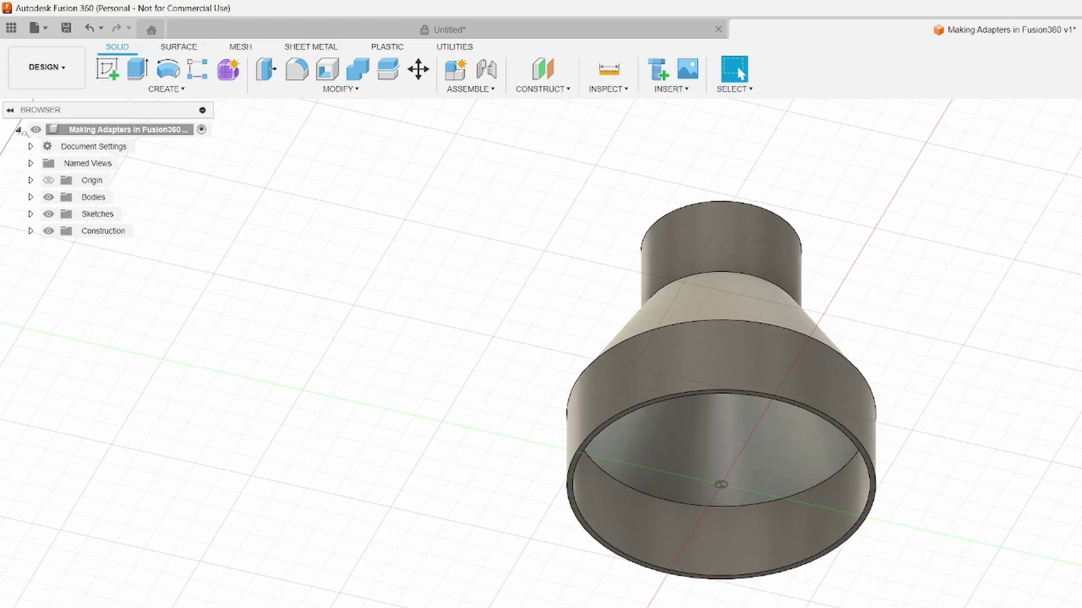
pyautogui.moveTo(721, 484)
pyautogui.keyDown('shift'); pyautogui.mouseDown(button='middle')
pyautogui.moveTo(721, 370)
pyautogui.moveTo(721, 442)
pyautogui.mouseUp(button='middle'); pyautogui.keyUp('shift')
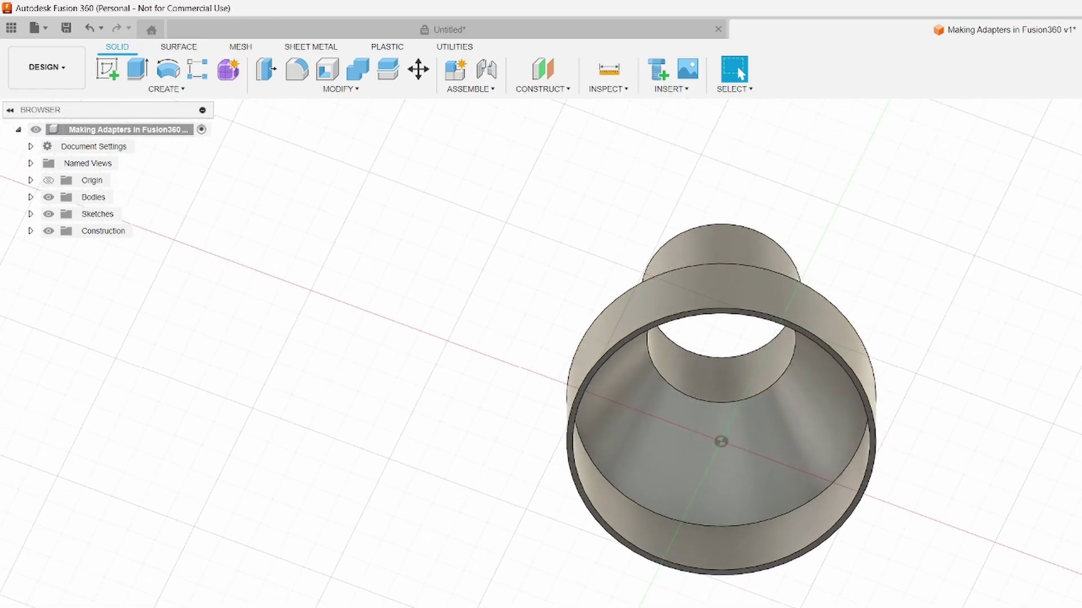
pyautogui.press('F6')
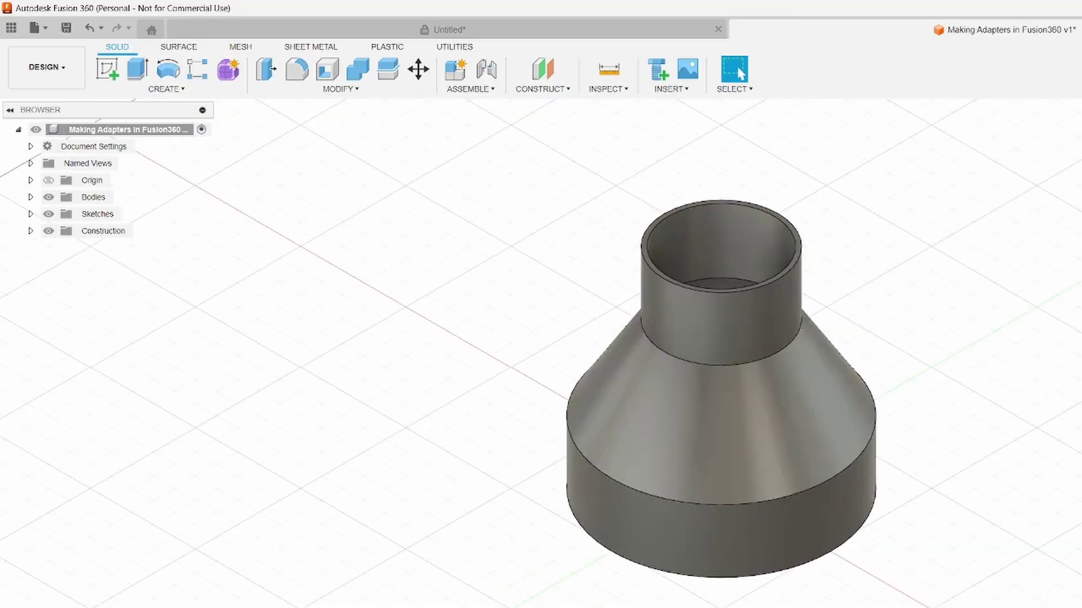
pyautogui.keyDown('shift'); pyautogui.moveTo(721, 363); pyautogui.dragTo(721, 330, button='middle'); pyautogui.keyUp('shift')
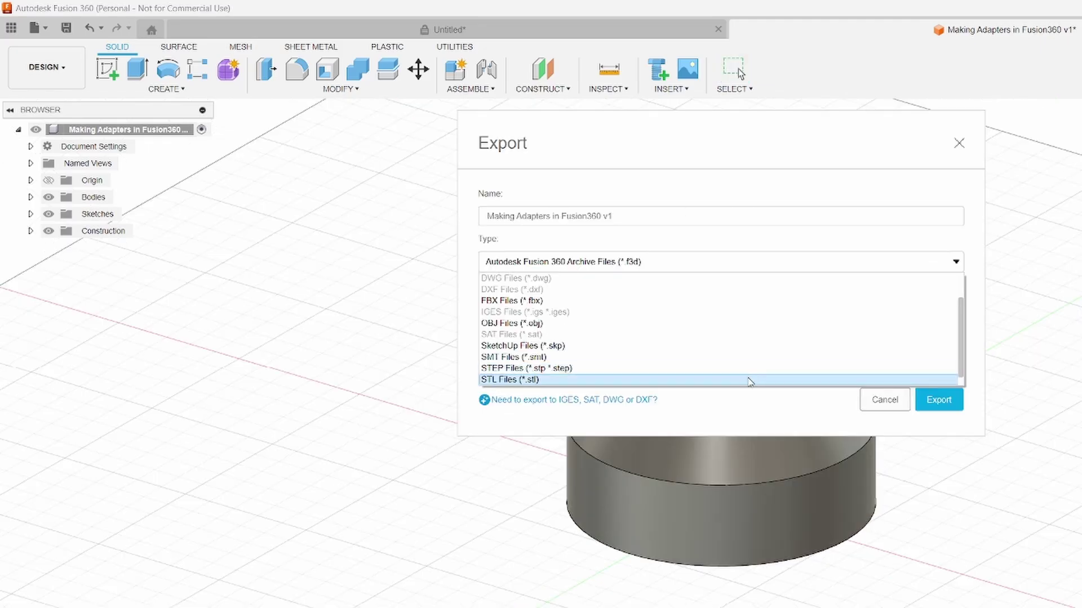
# - Export the adapter as an STL file to the Downloads folder
pyautogui.click(750, 381)
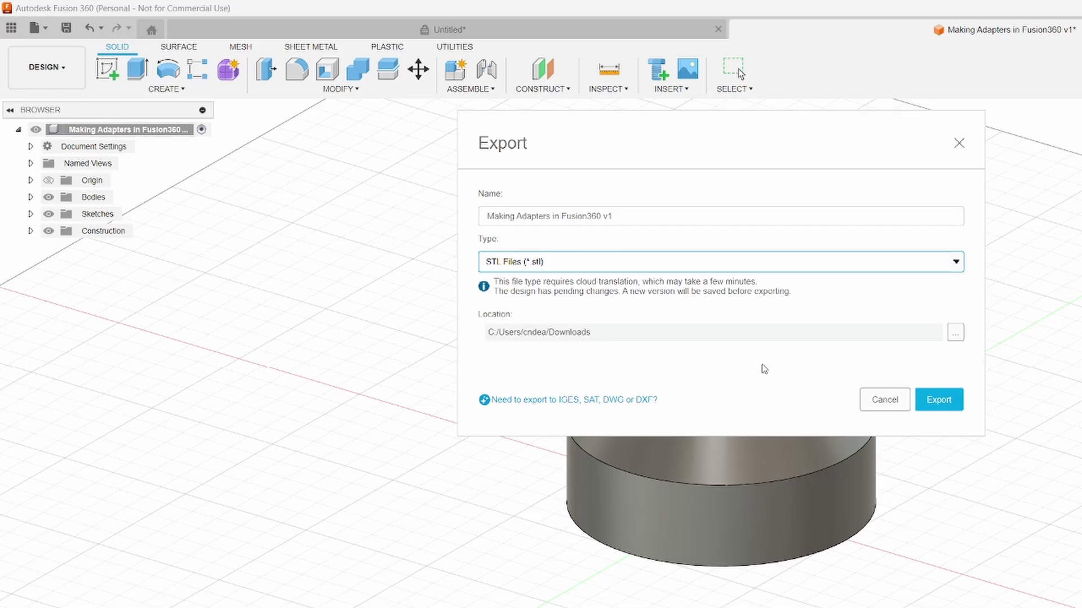
pyautogui.click(938, 399)
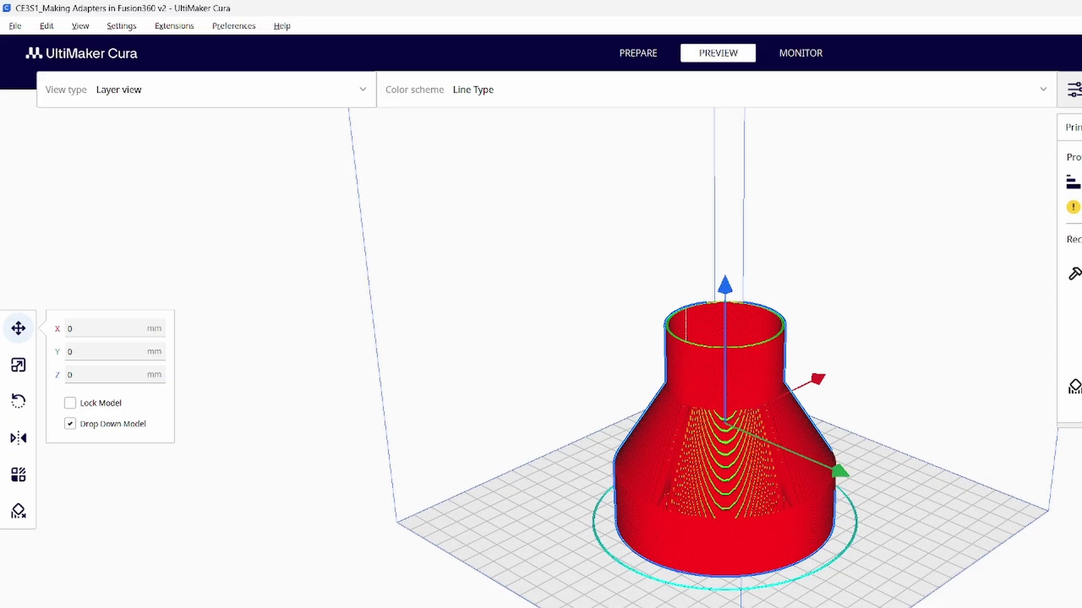
# - Step the Cura layer preview down three layers toward the adapter's bottom layers
pyautogui.press('Down')
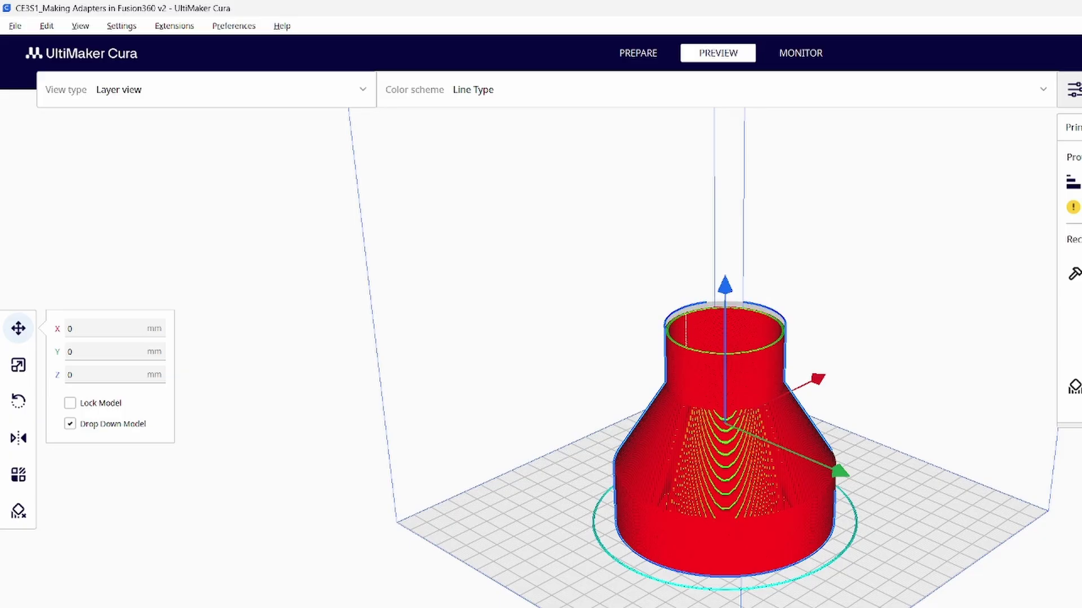
pyautogui.press('Down')
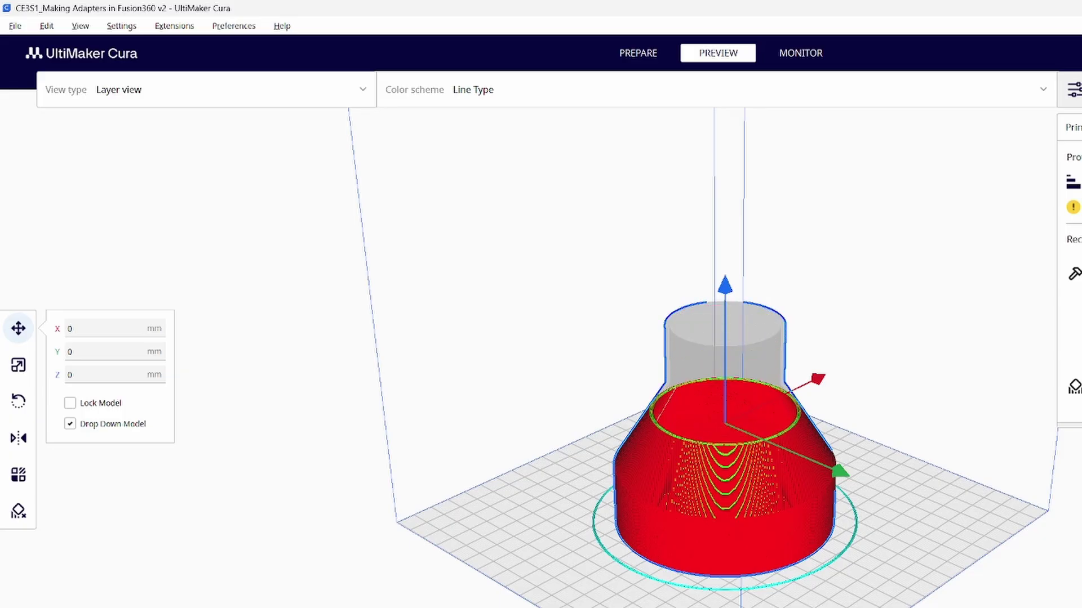
pyautogui.press('Down')
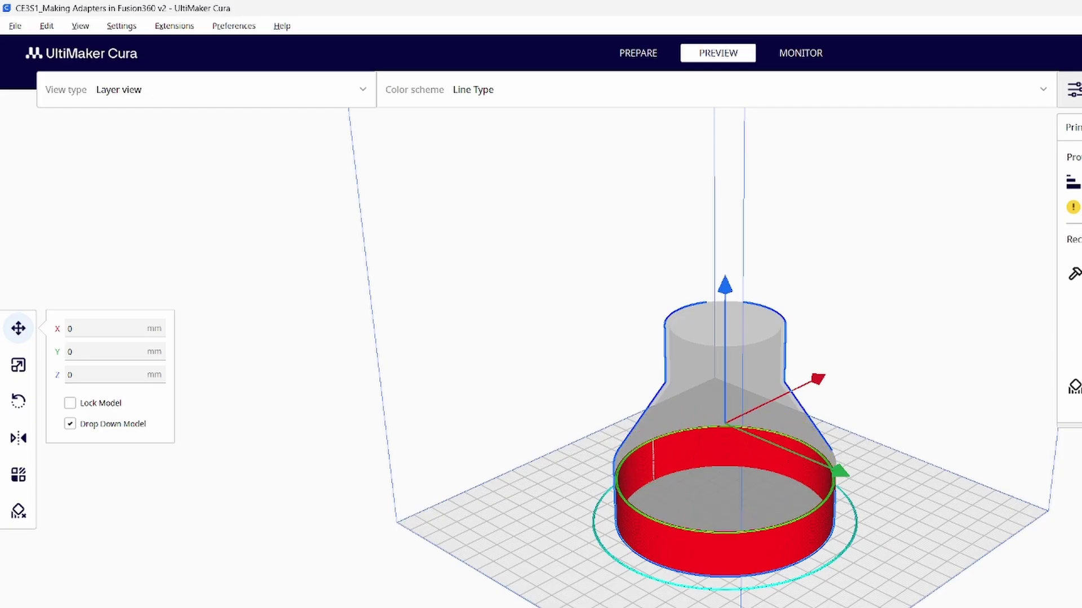